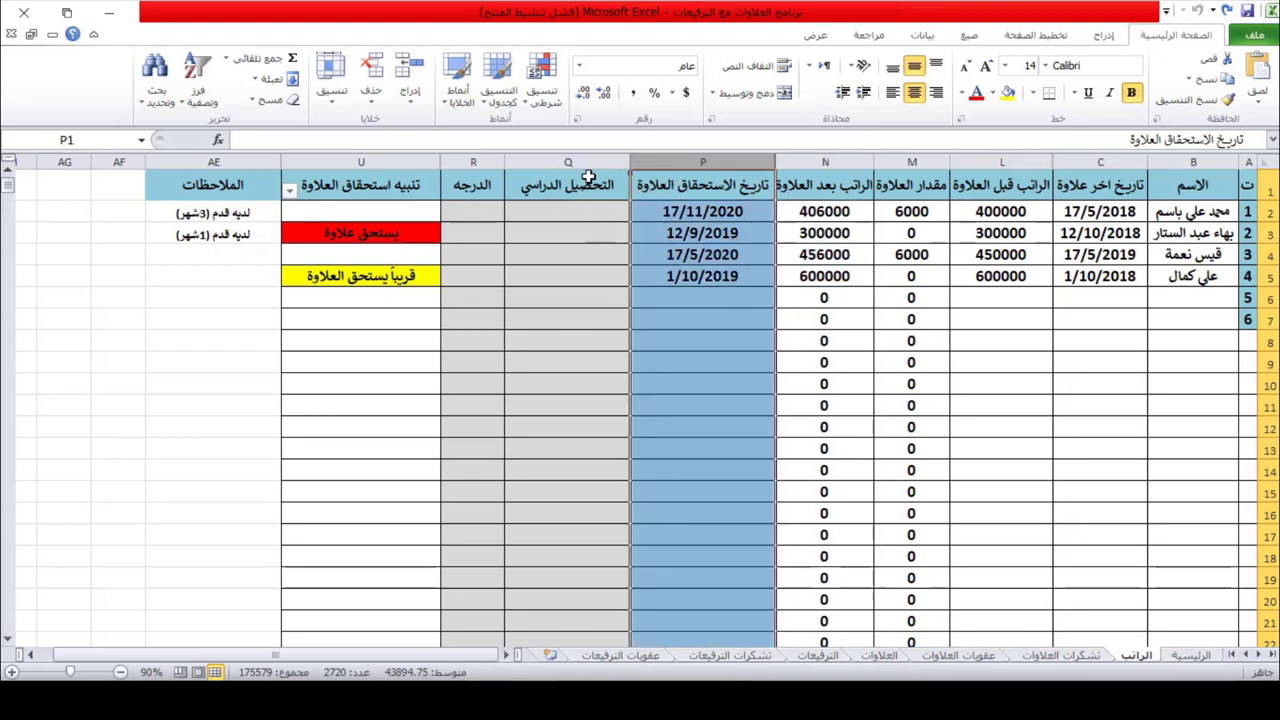
Hide the الدرجه column (R) on the الراتب sheet.
click(588, 163)
click(466, 163)
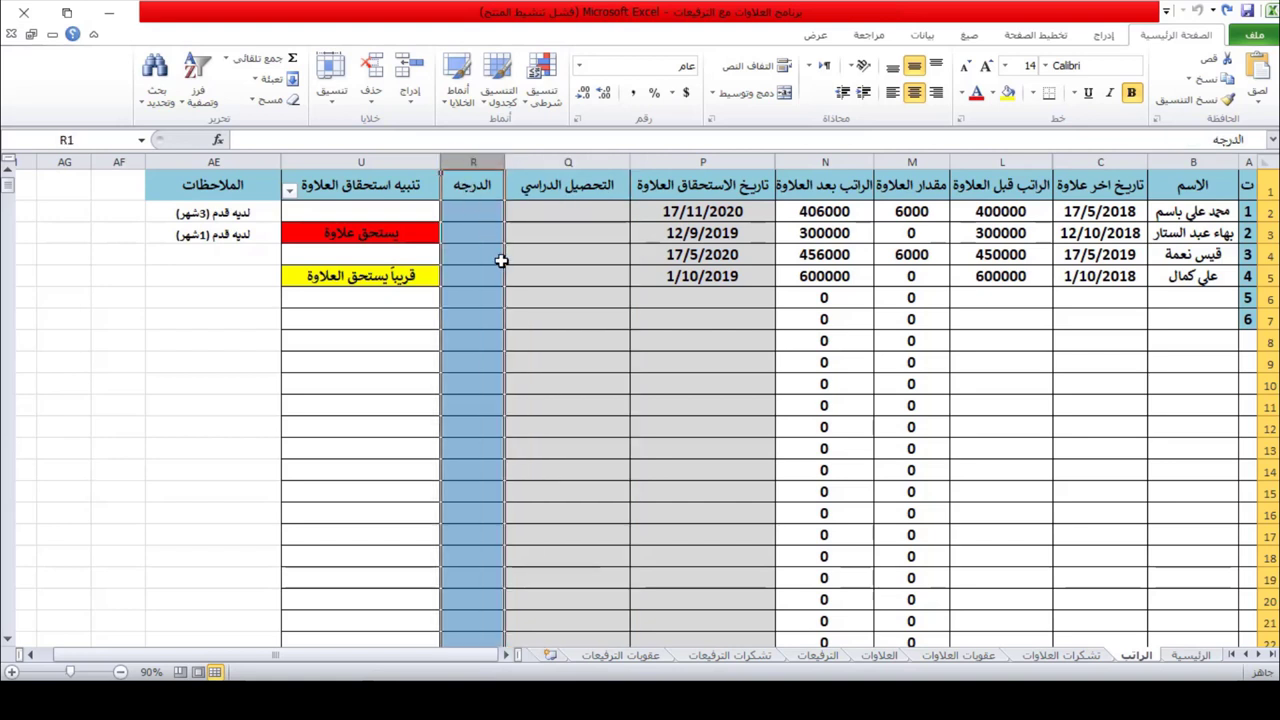
right_click(476, 160)
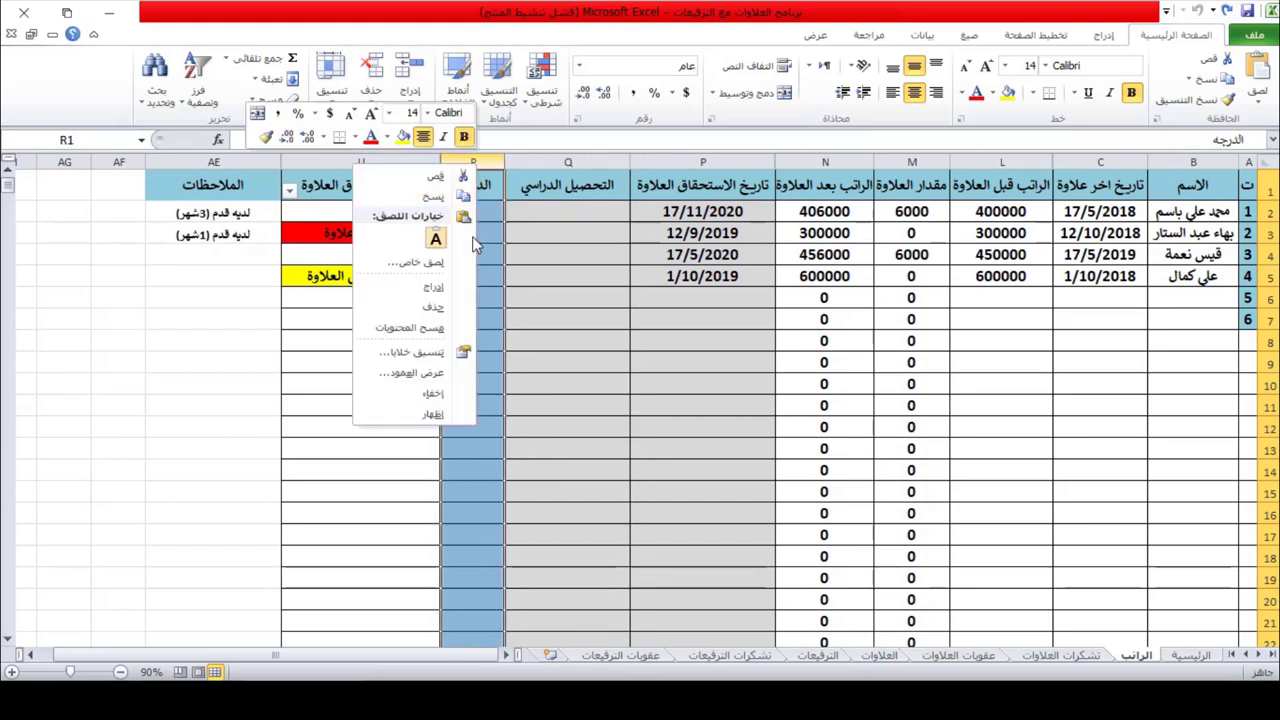
click(431, 396)
click(650, 405)
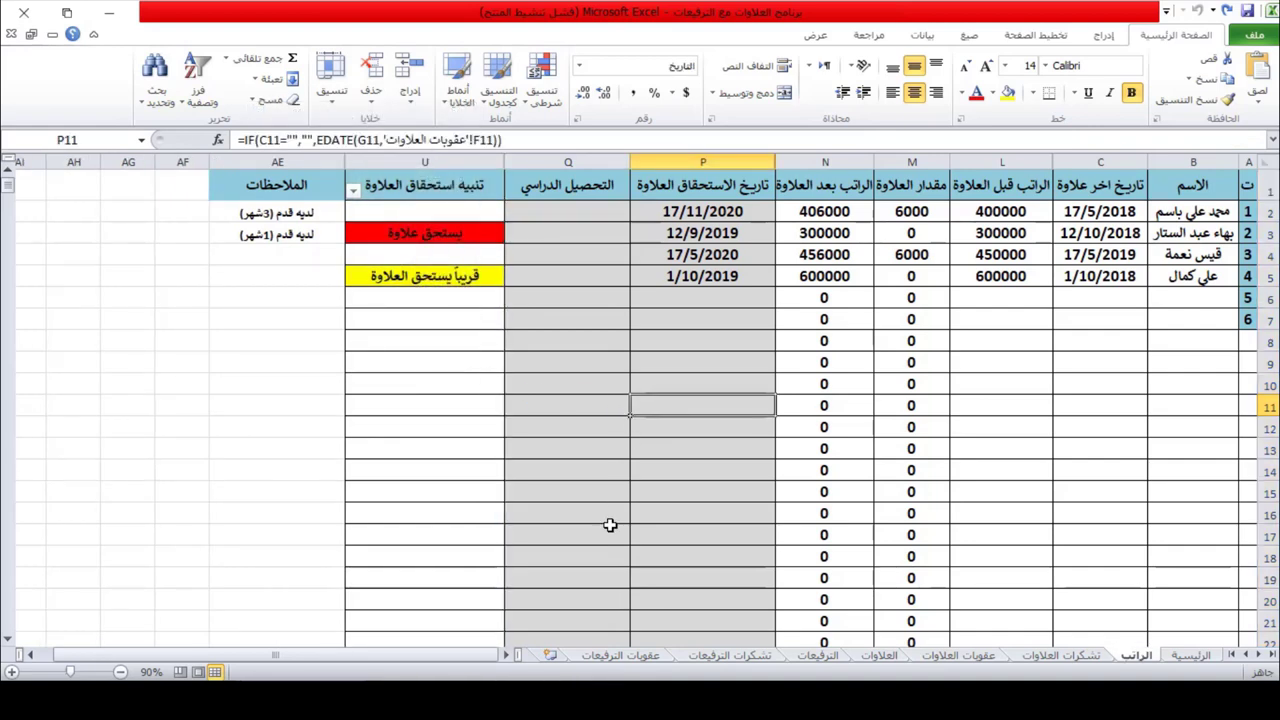
Examine the allowance alerts in column U and the notes in column AE, including the formulas behind them.
click(422, 184)
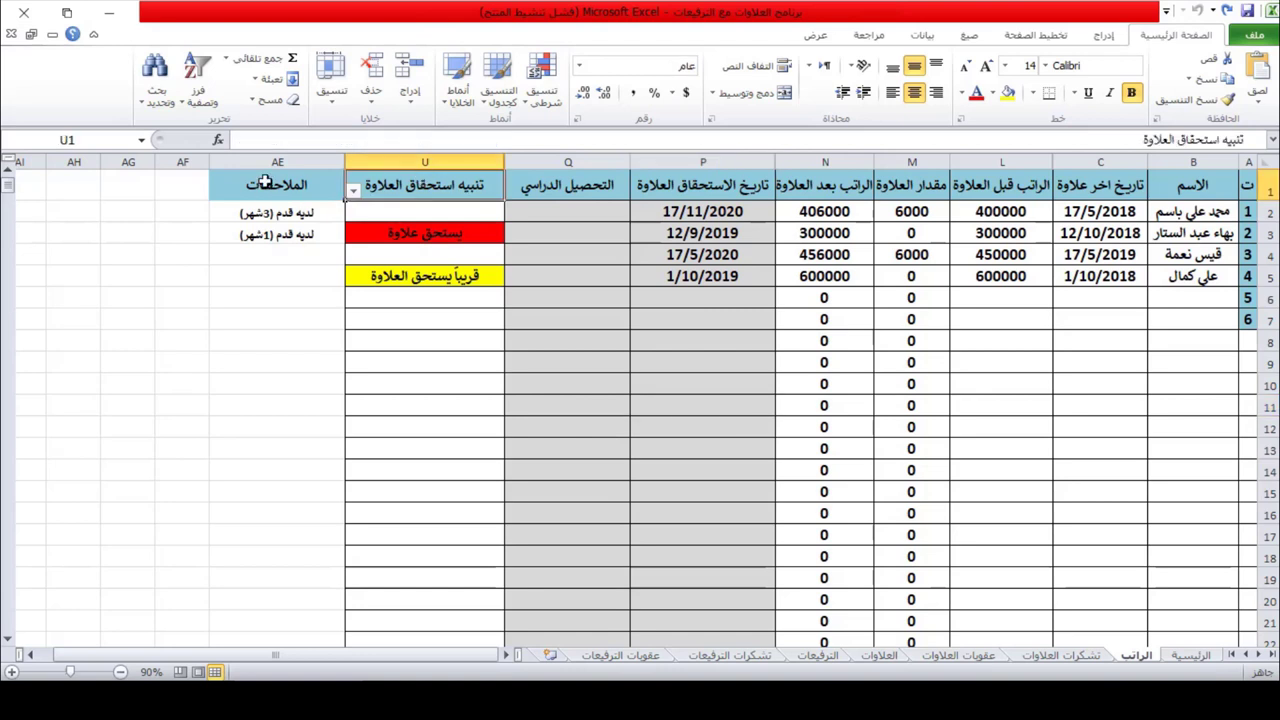
click(280, 162)
click(495, 368)
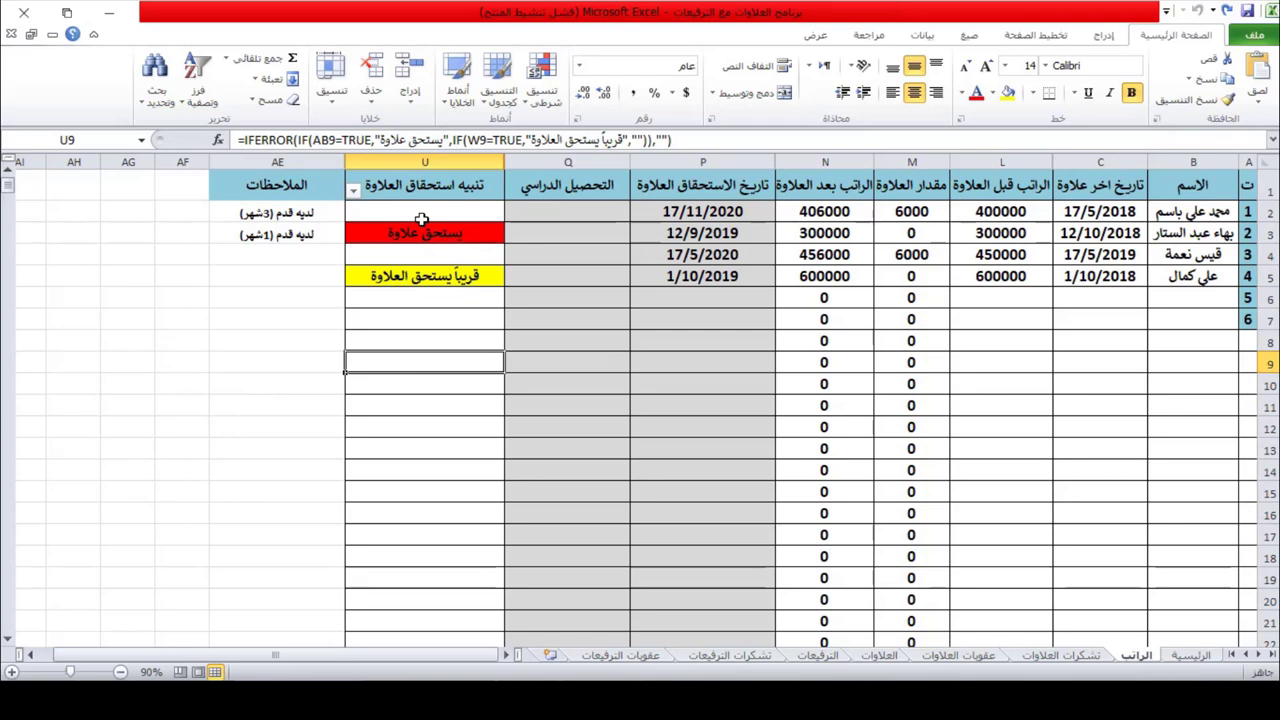
click(414, 280)
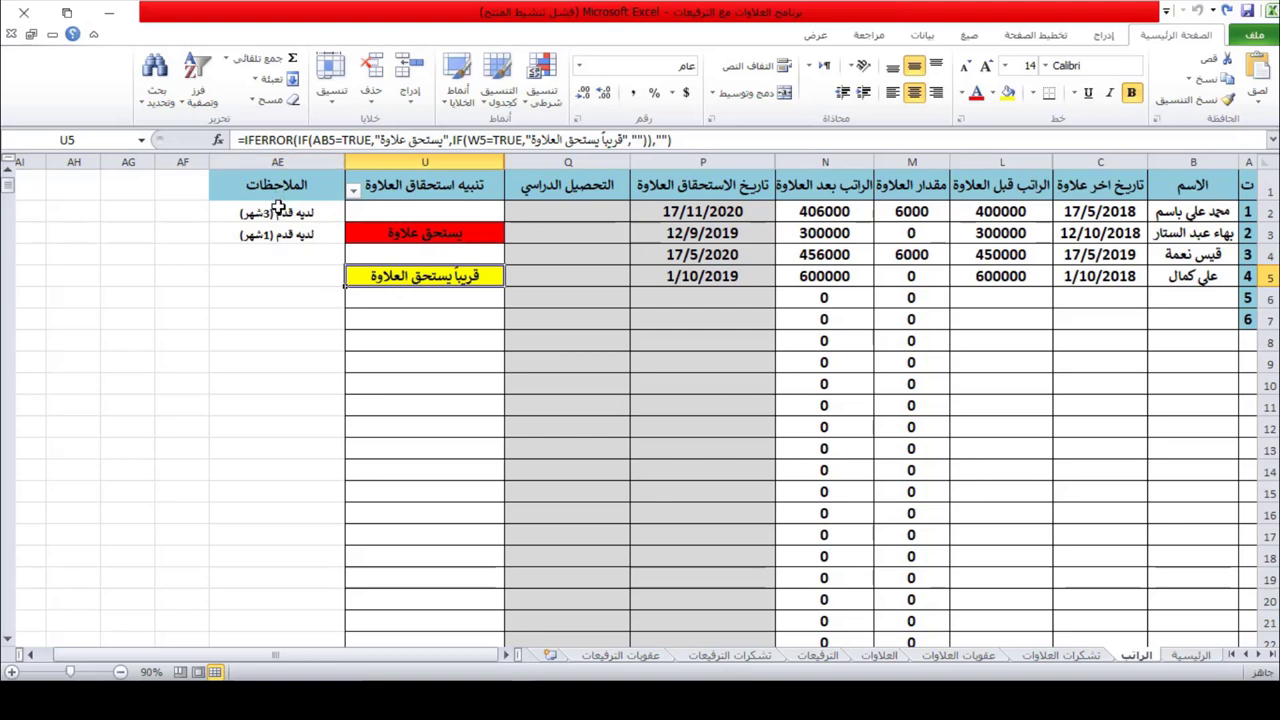
drag(277, 210, 251, 418)
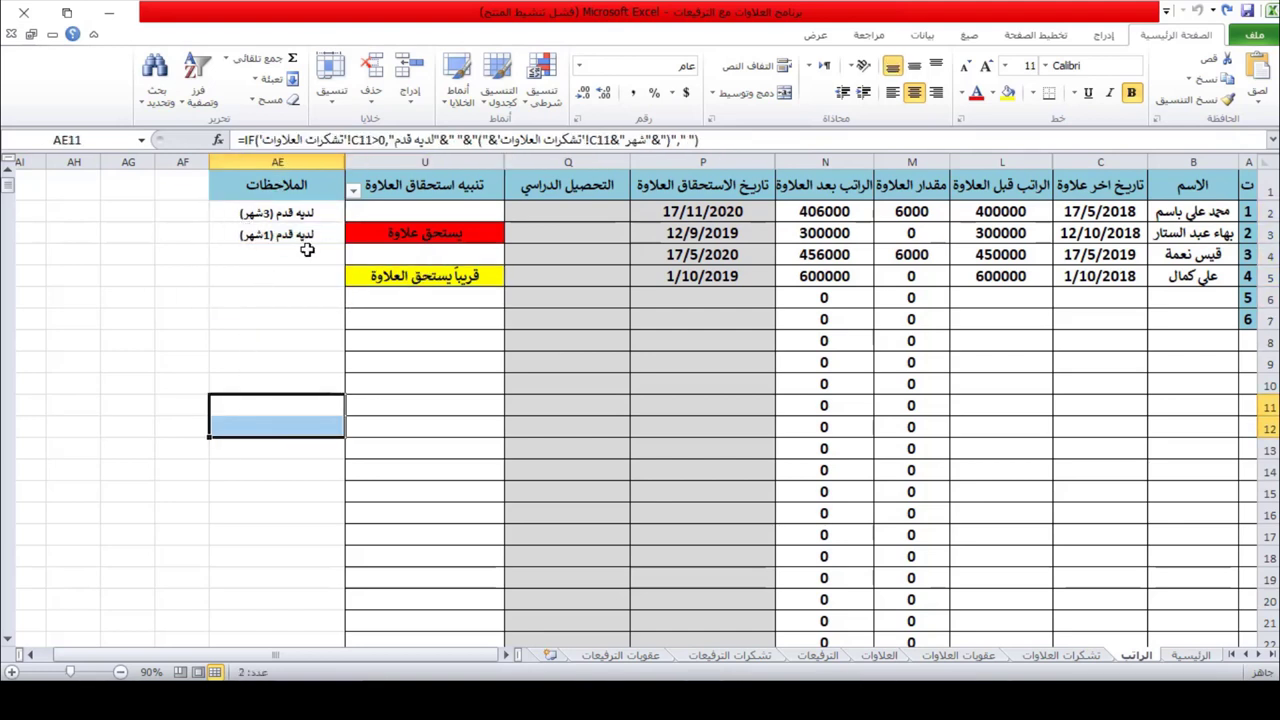
click(287, 214)
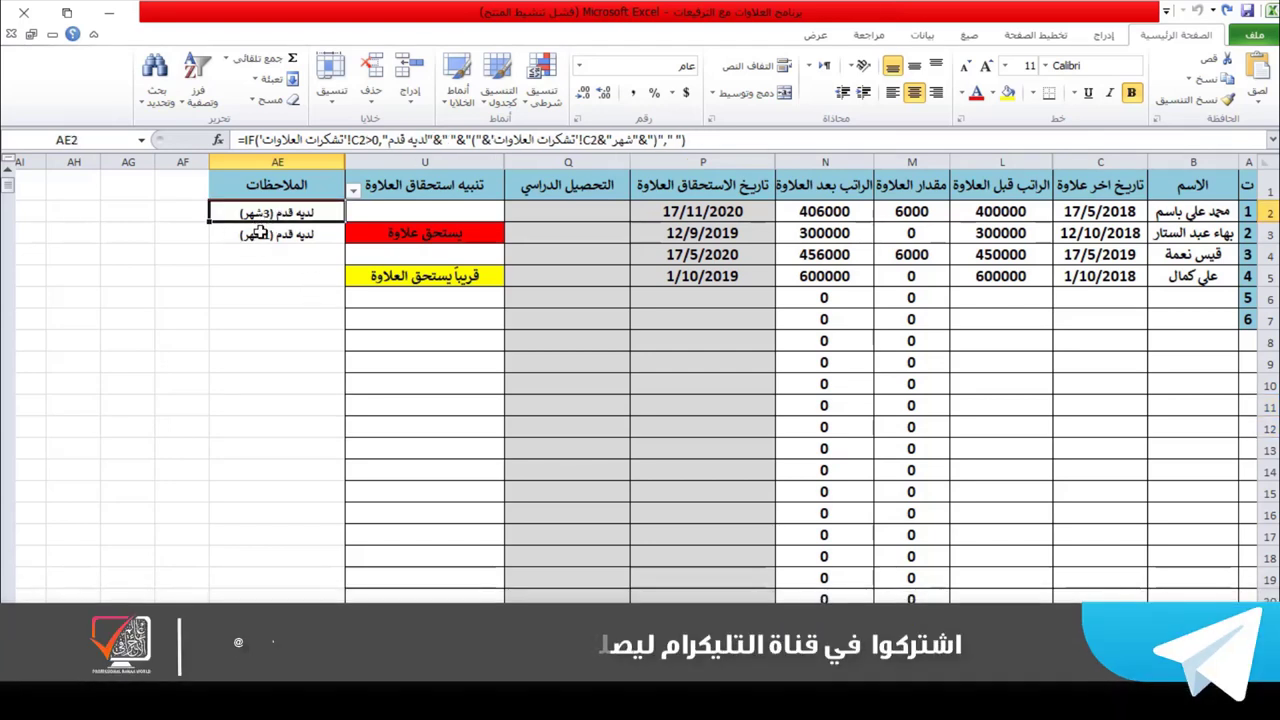
click(297, 238)
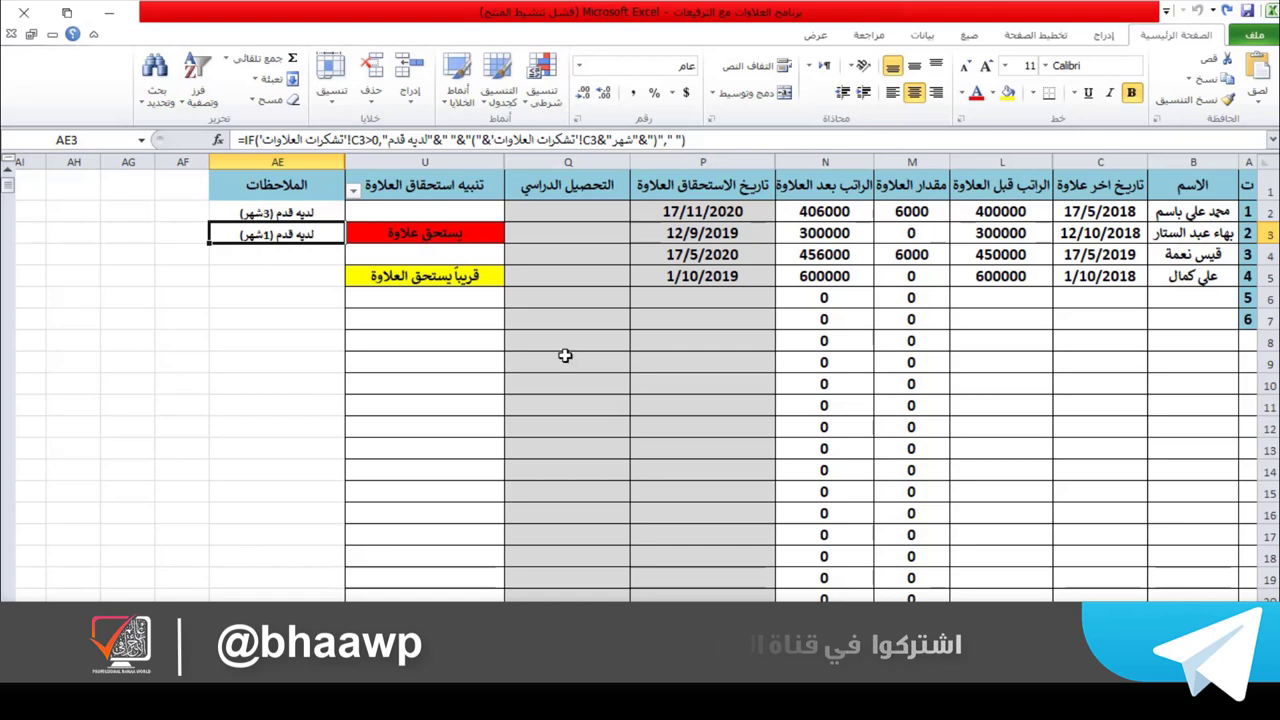
Enter 1 thank-you letter in C4 of the تشكرات العلاوات sheet and check the row 4 note on the الراتب sheet.
click(1060, 655)
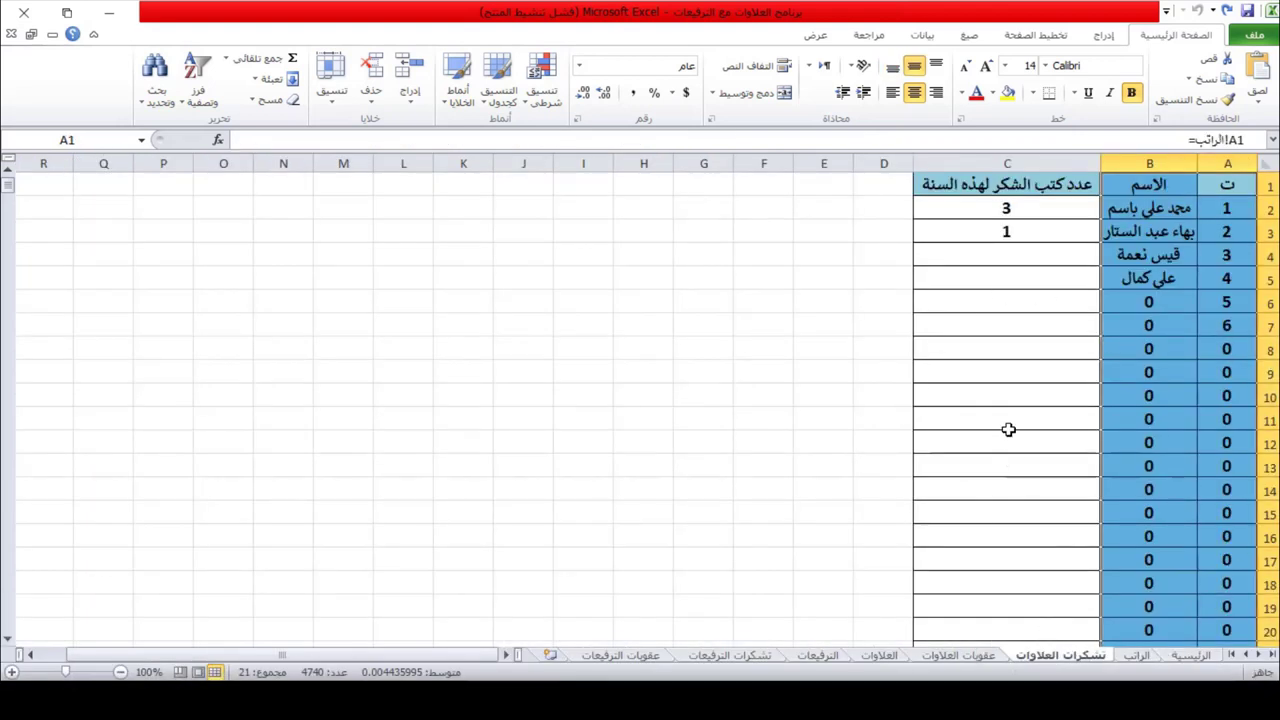
click(1008, 207)
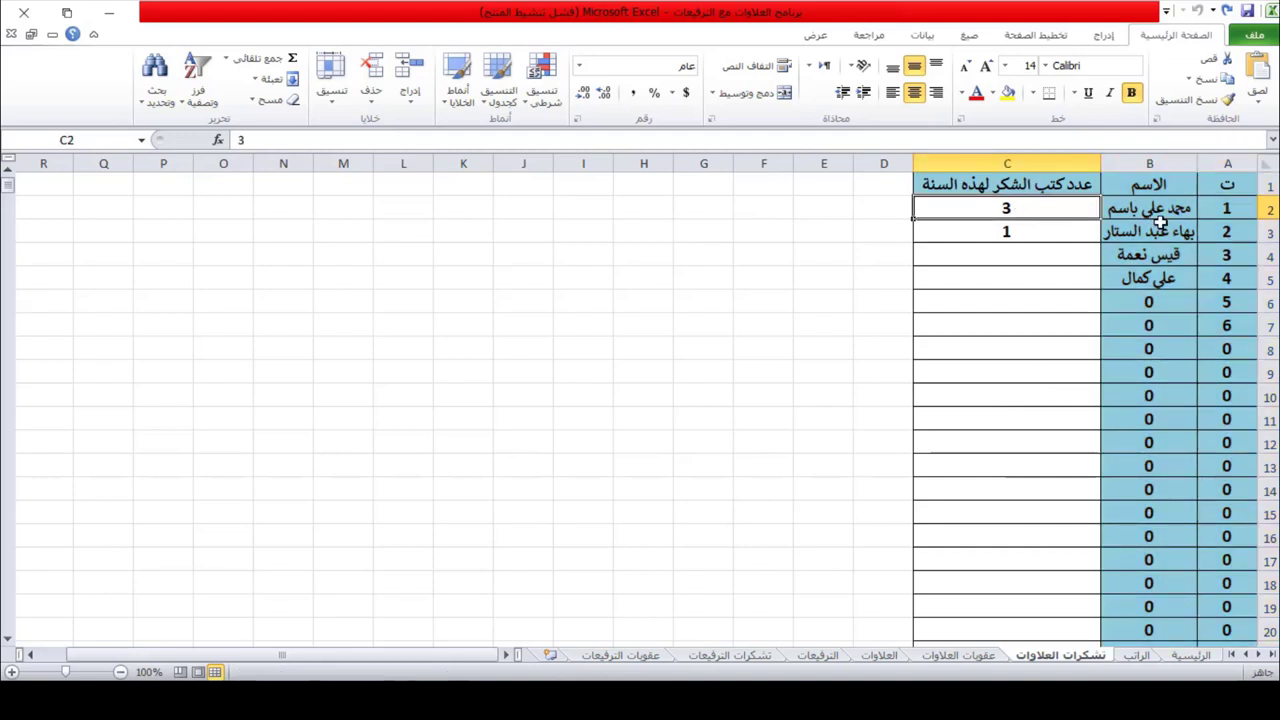
click(1021, 230)
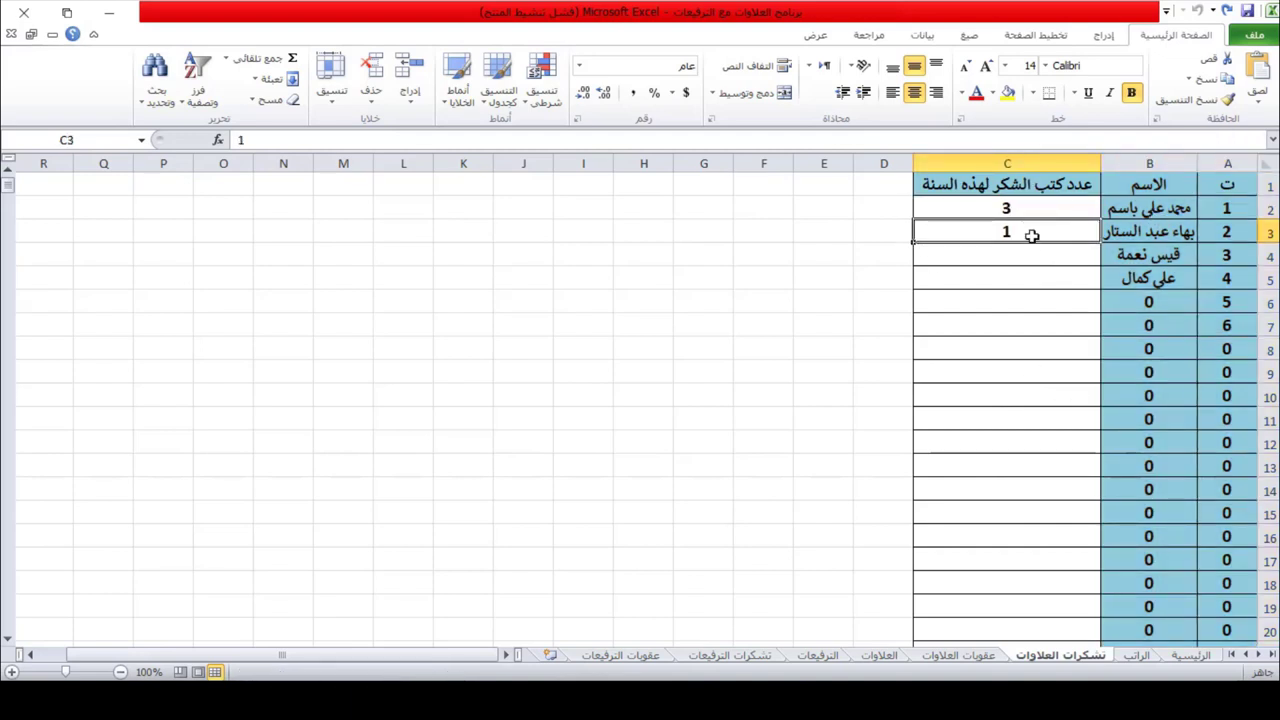
click(1031, 258)
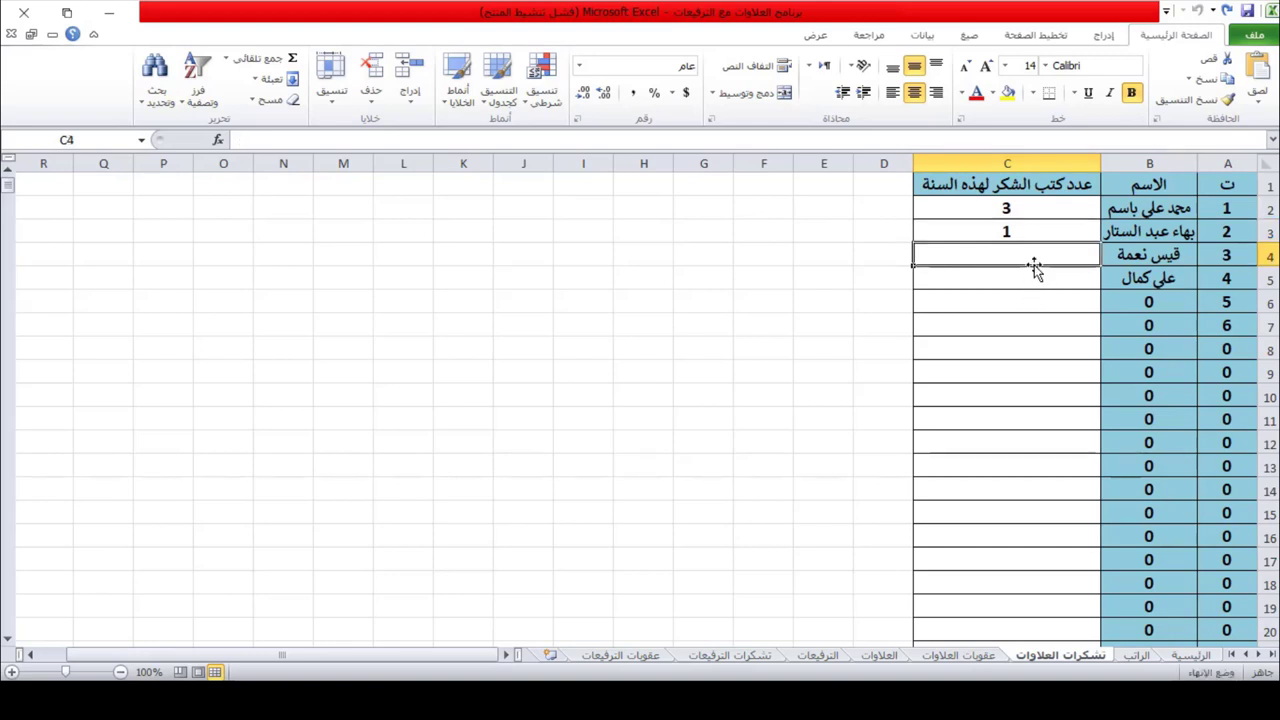
text(1)
click(1020, 322)
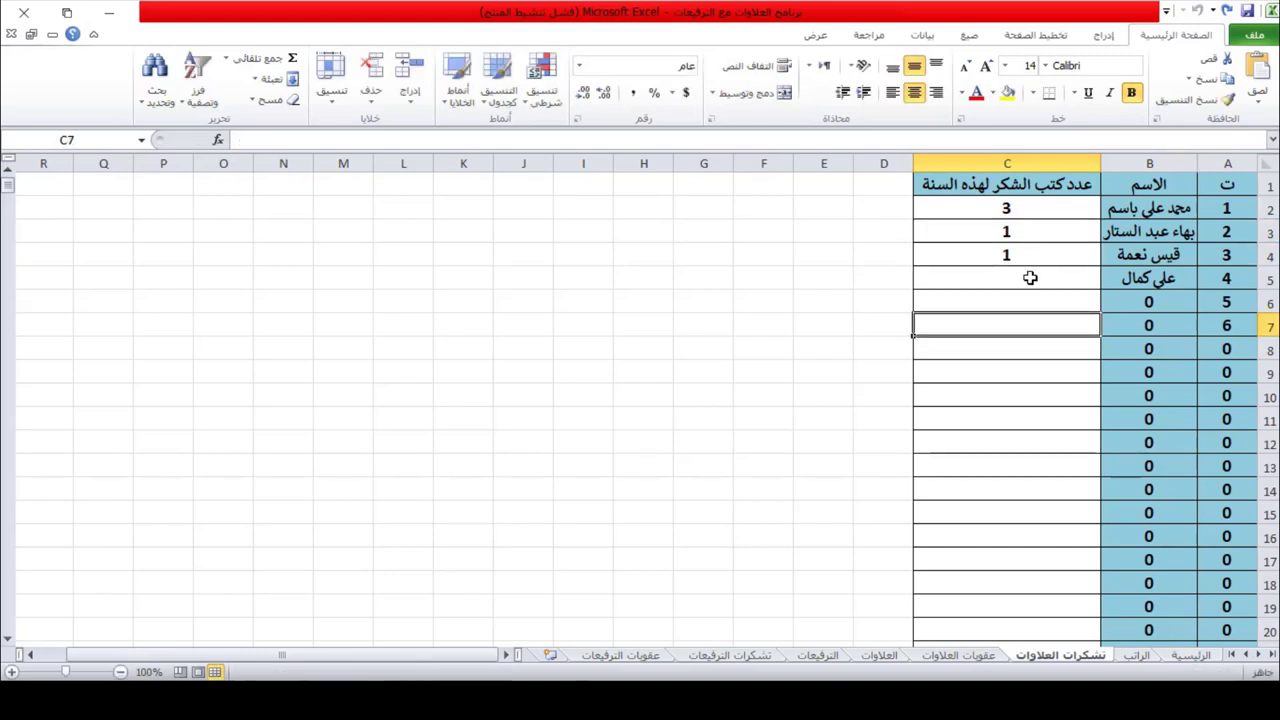
click(1137, 656)
click(298, 252)
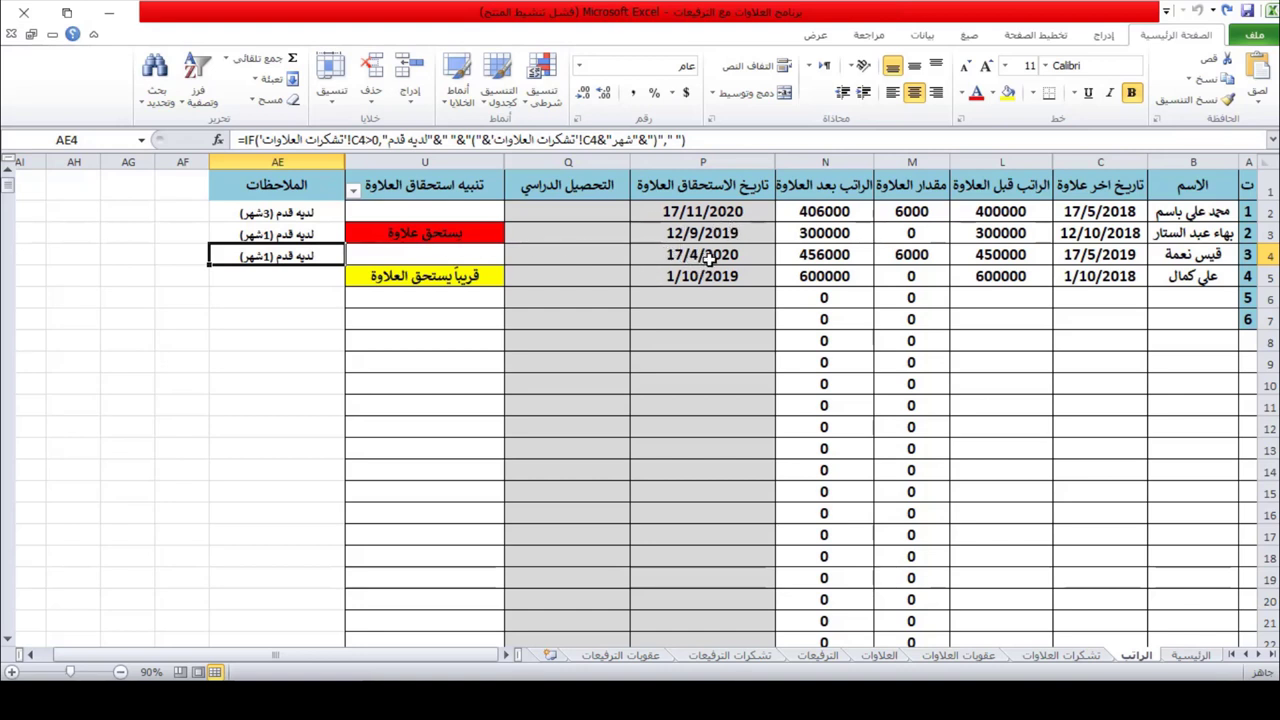
Set the thank-you letter count in C4 of the تشكرات العلاوات sheet to 2 and check the row 4 due date on الراتب.
click(1062, 655)
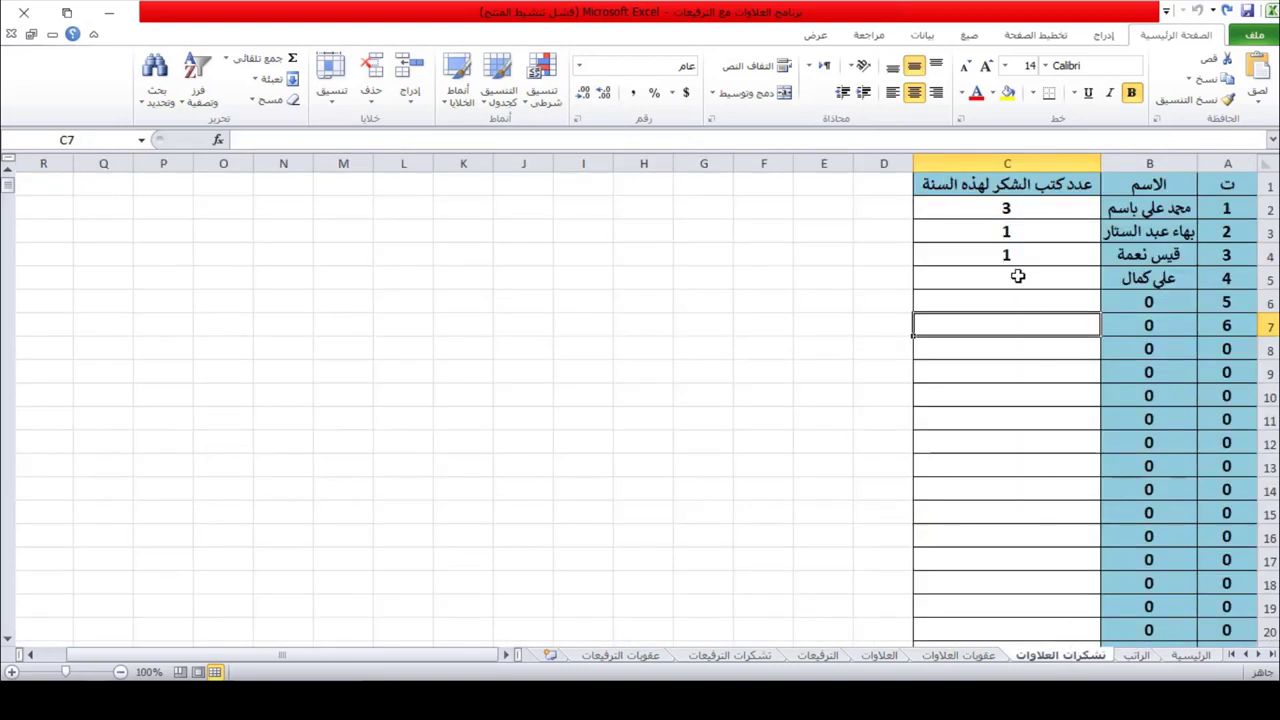
click(1007, 258)
text(2)
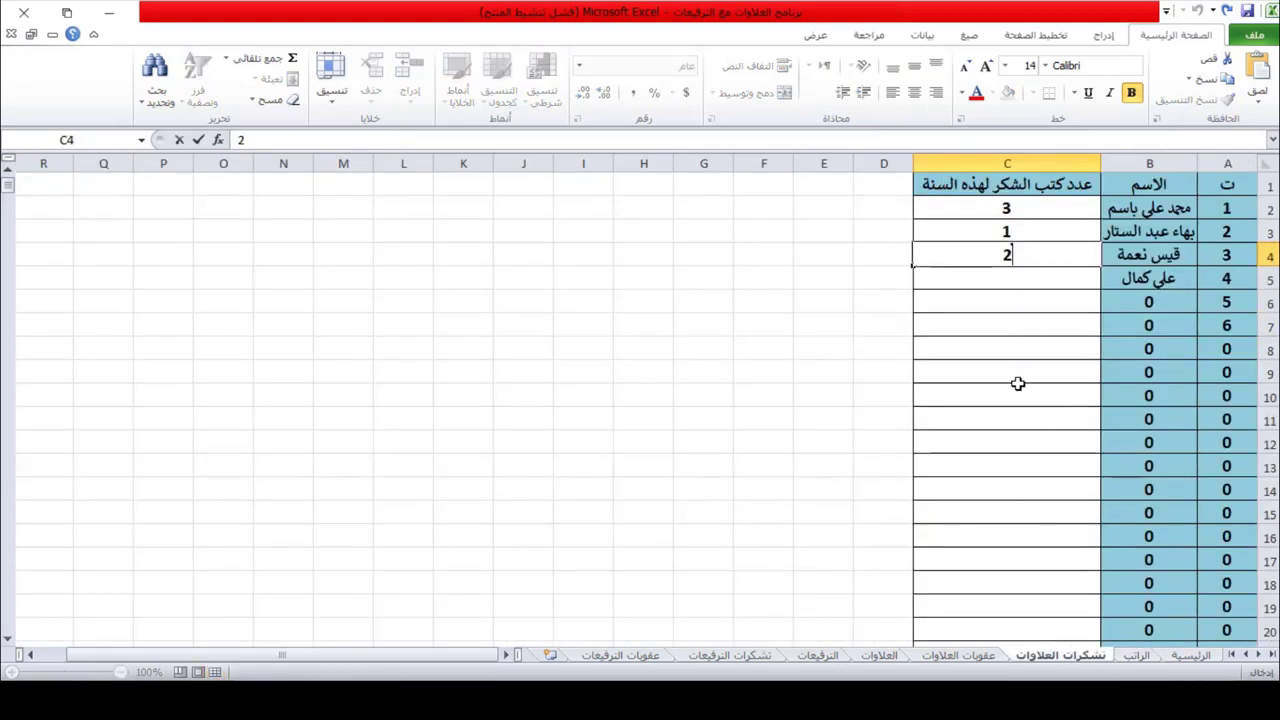
click(1016, 282)
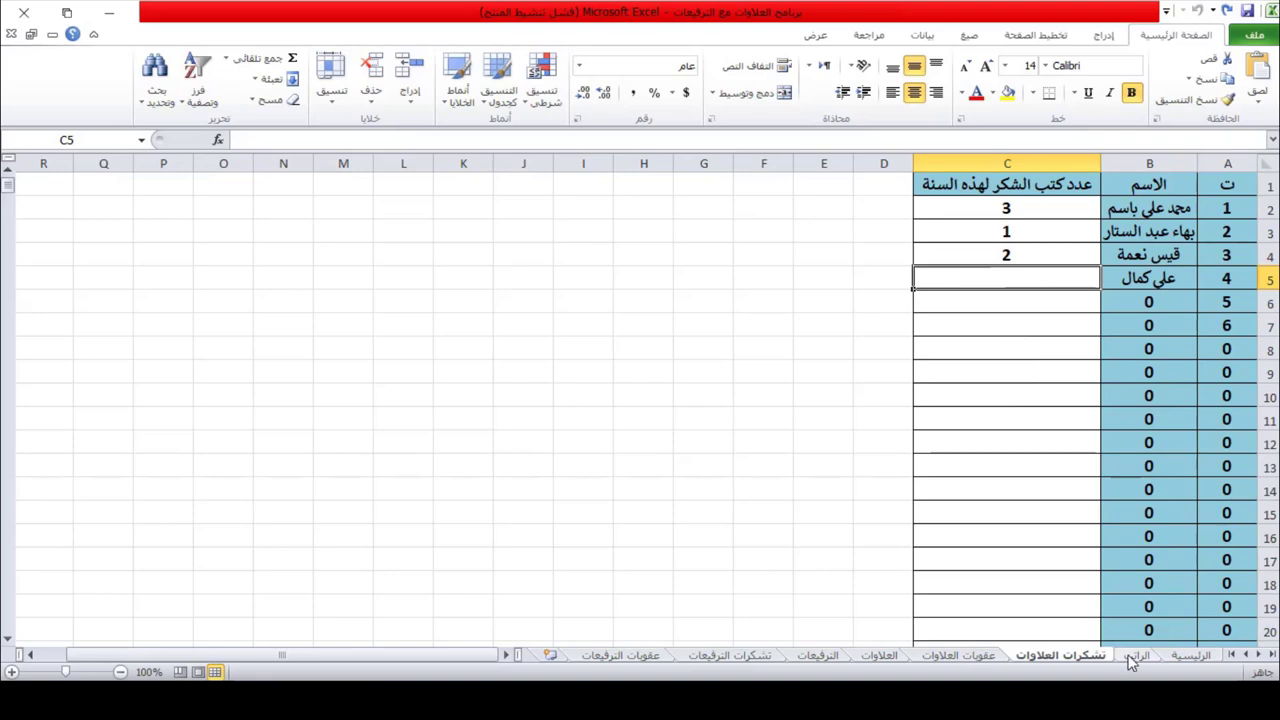
click(1133, 657)
click(703, 254)
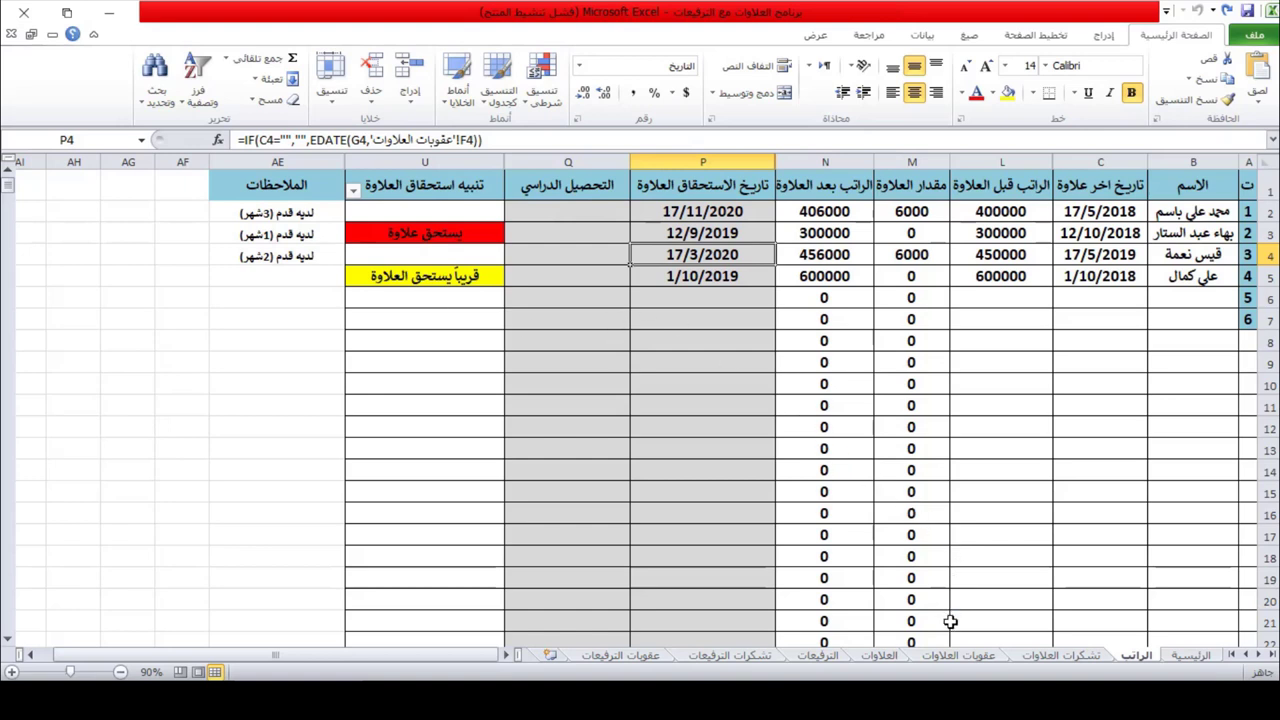
Examine the three penalty columns, لفت نظر, انذار and توبيخ, on the عقوبات العلاوات sheet.
click(960, 657)
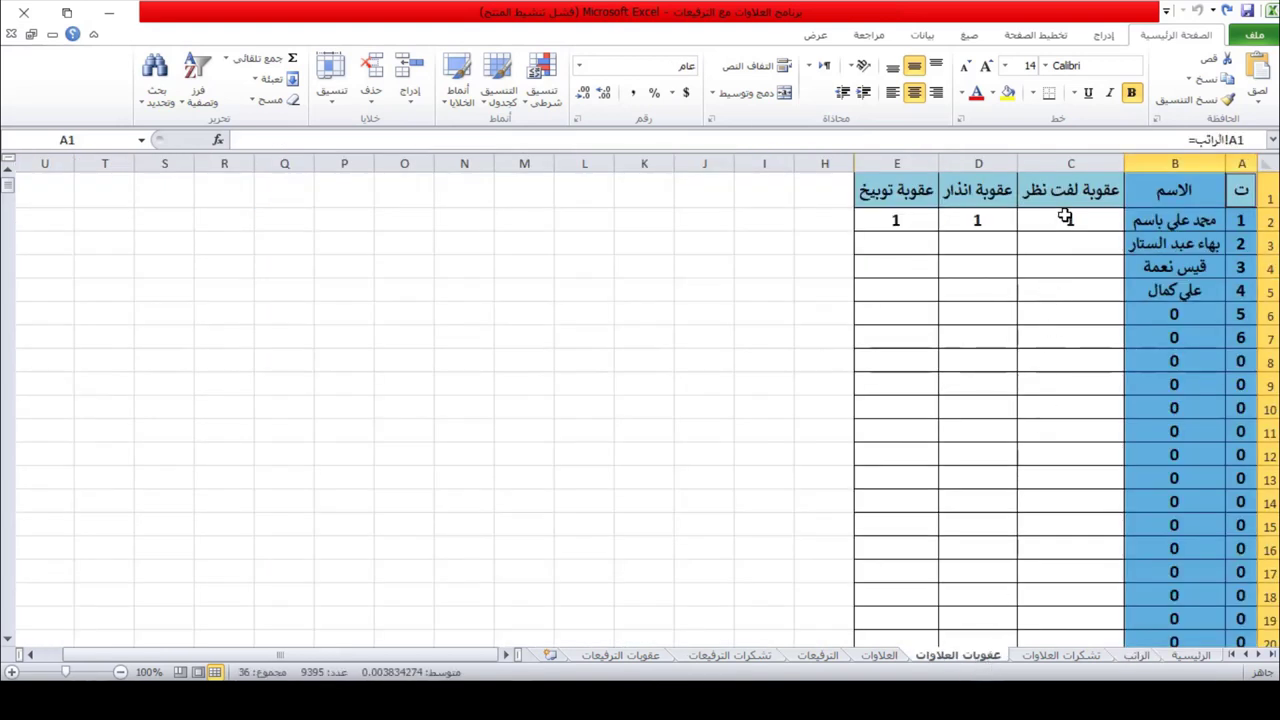
click(1092, 185)
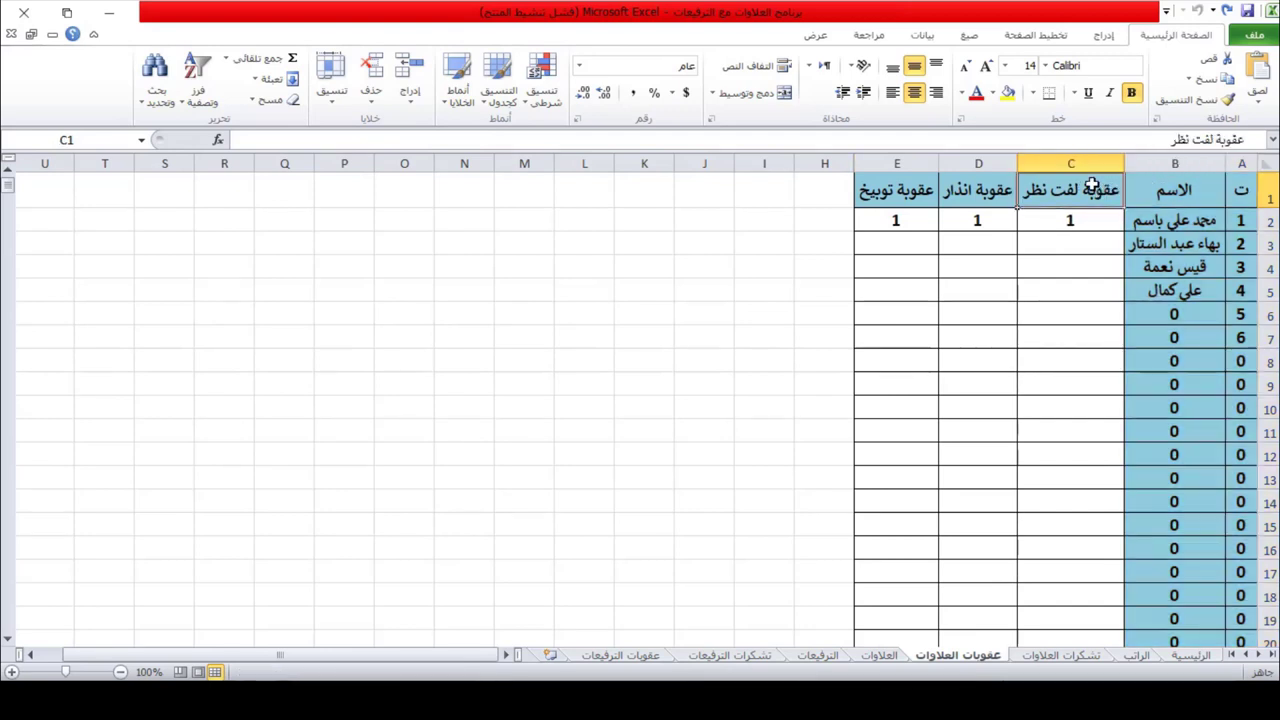
click(943, 200)
click(915, 189)
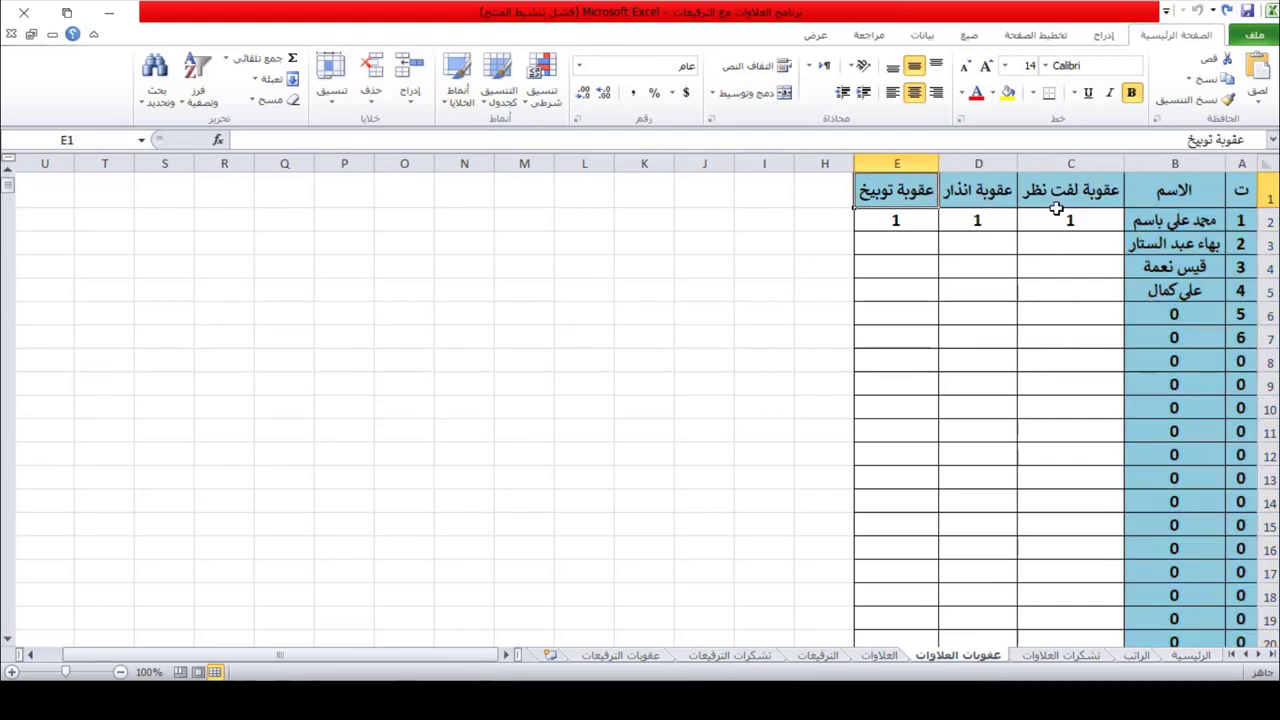
click(1080, 186)
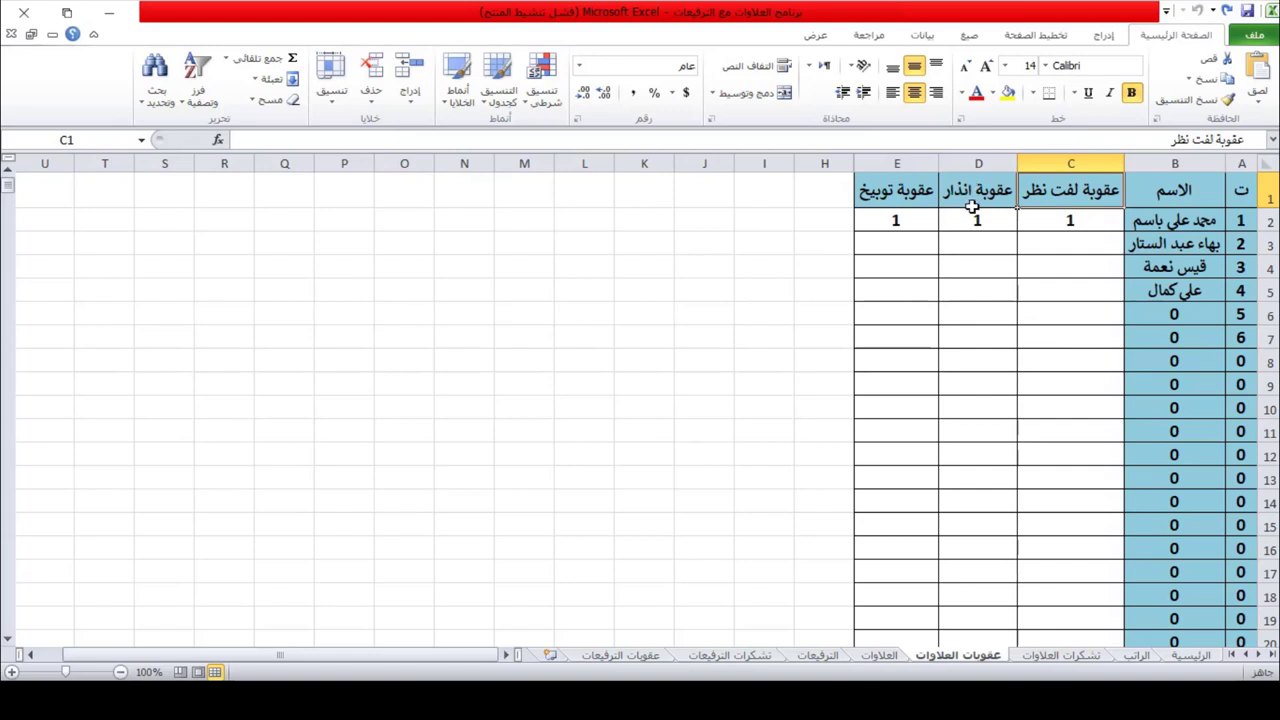
click(899, 164)
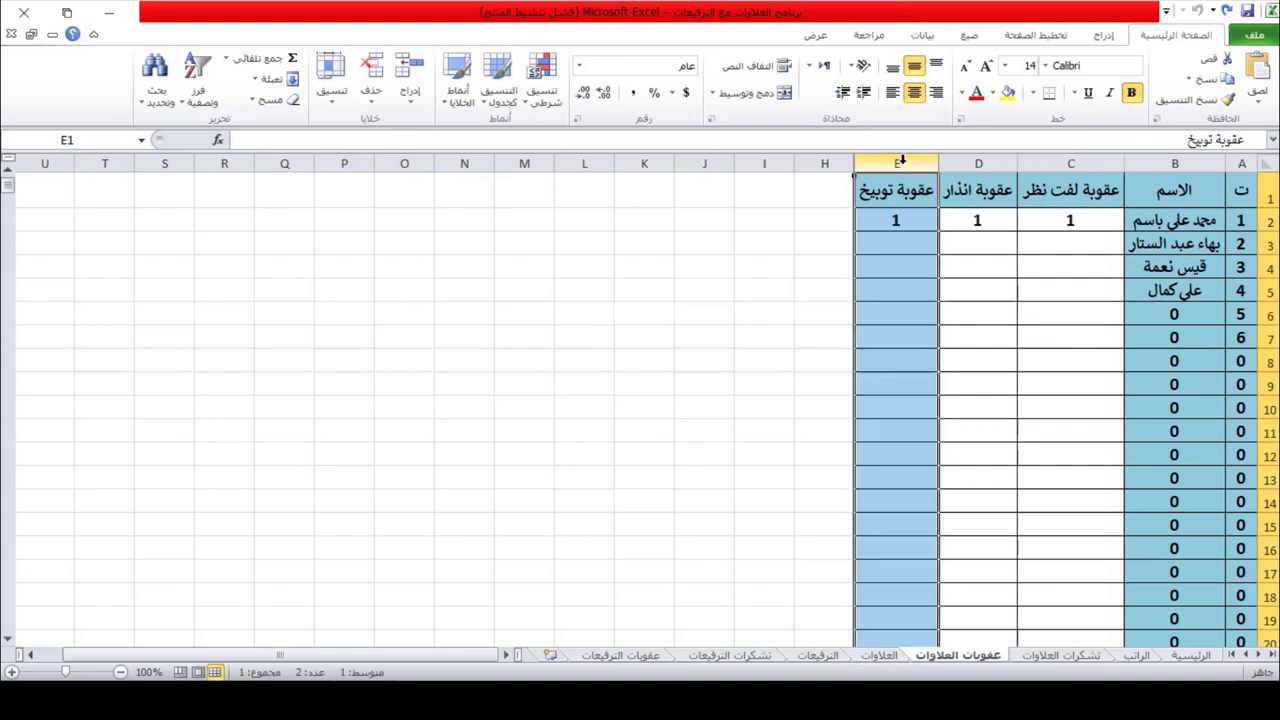
click(1097, 249)
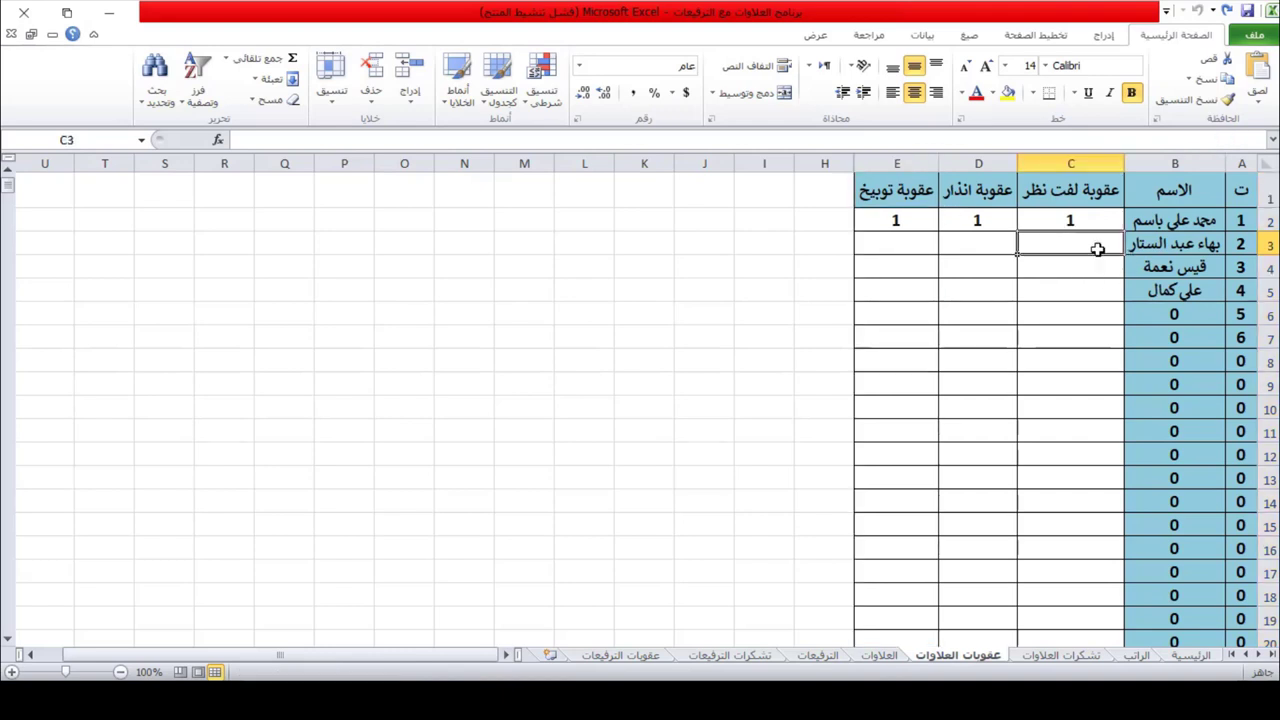
Check the row 3 due date on الراتب, enter 1 under عقوبة لفت نظر in C3 of عقوبات العلاوات, and return to الراتب.
click(1135, 658)
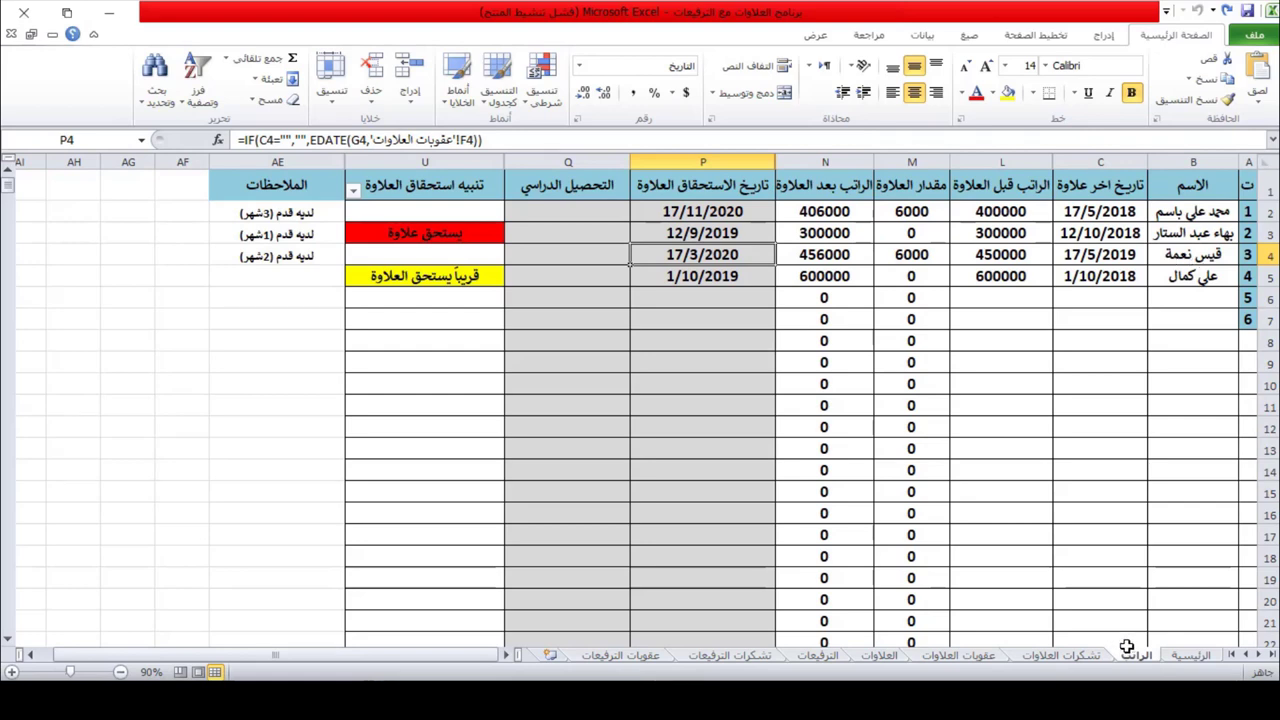
click(1270, 232)
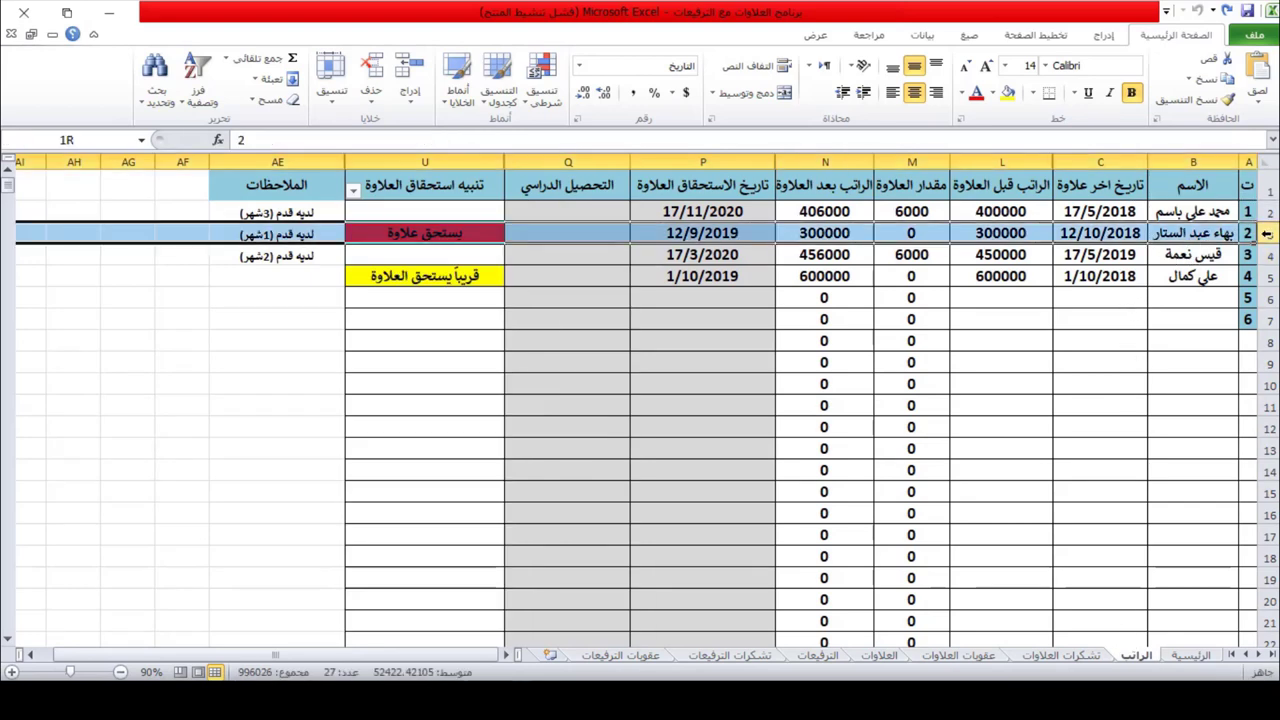
click(684, 235)
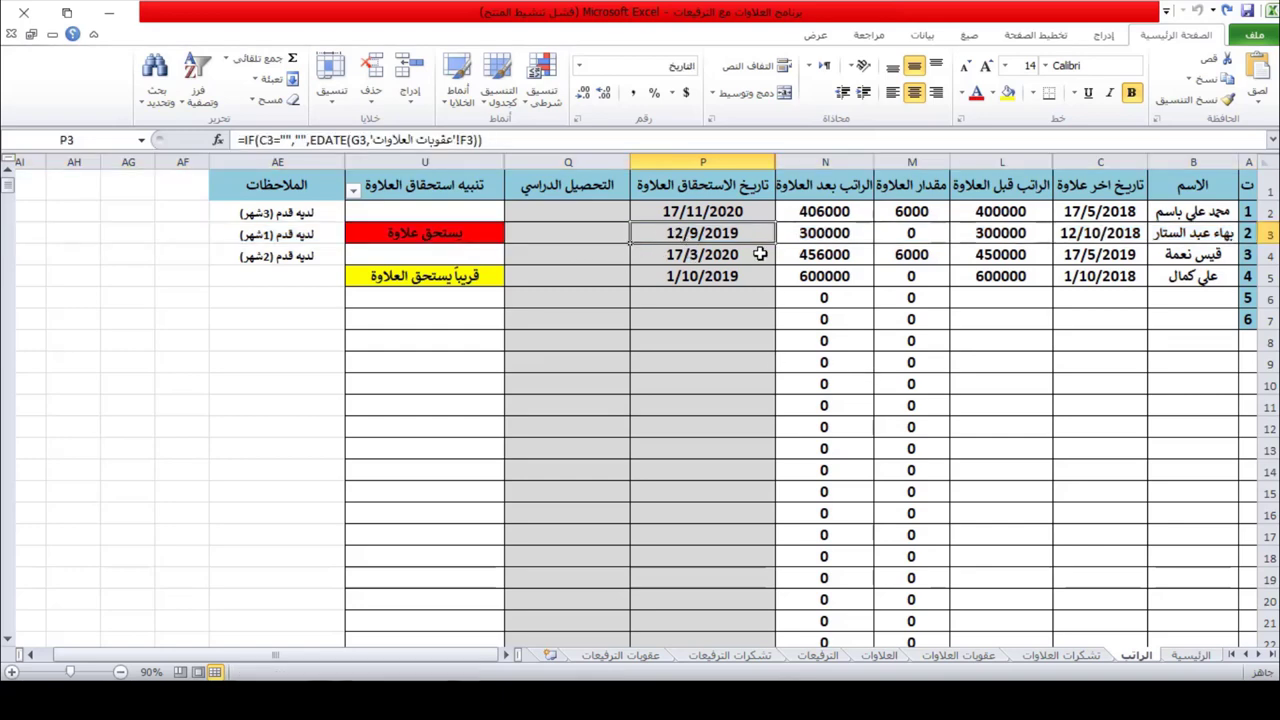
click(972, 656)
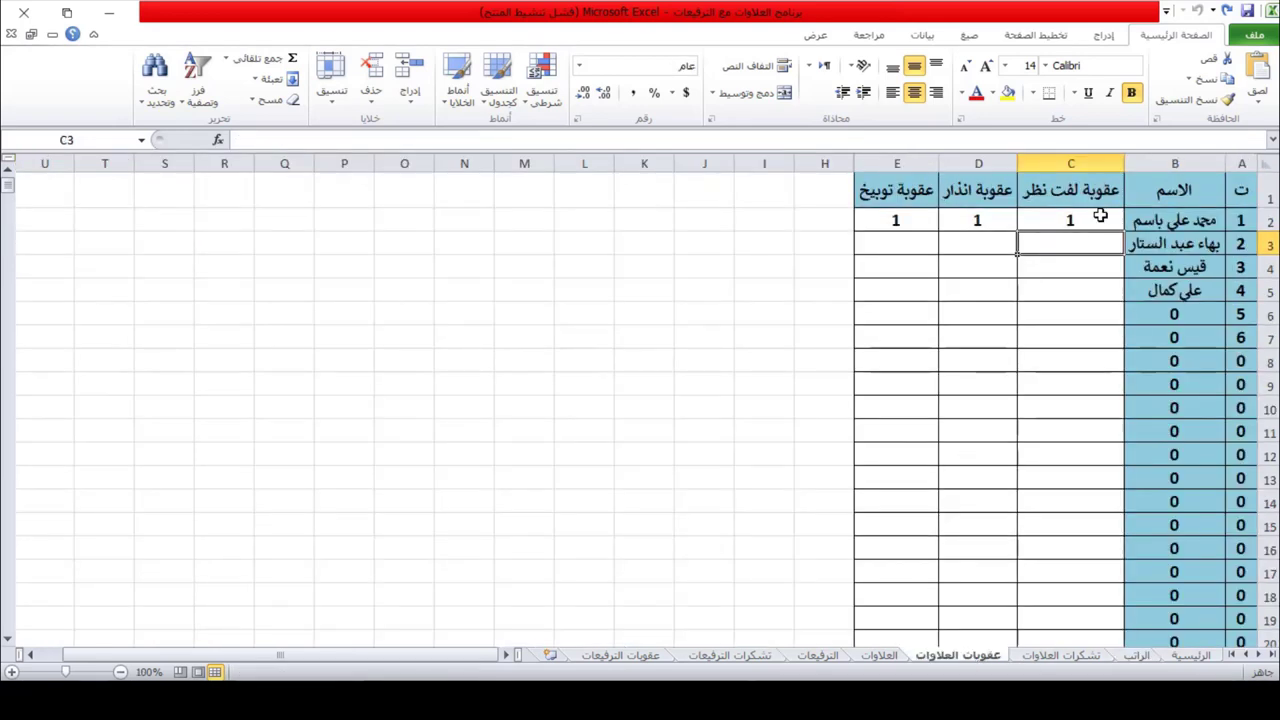
text(1)
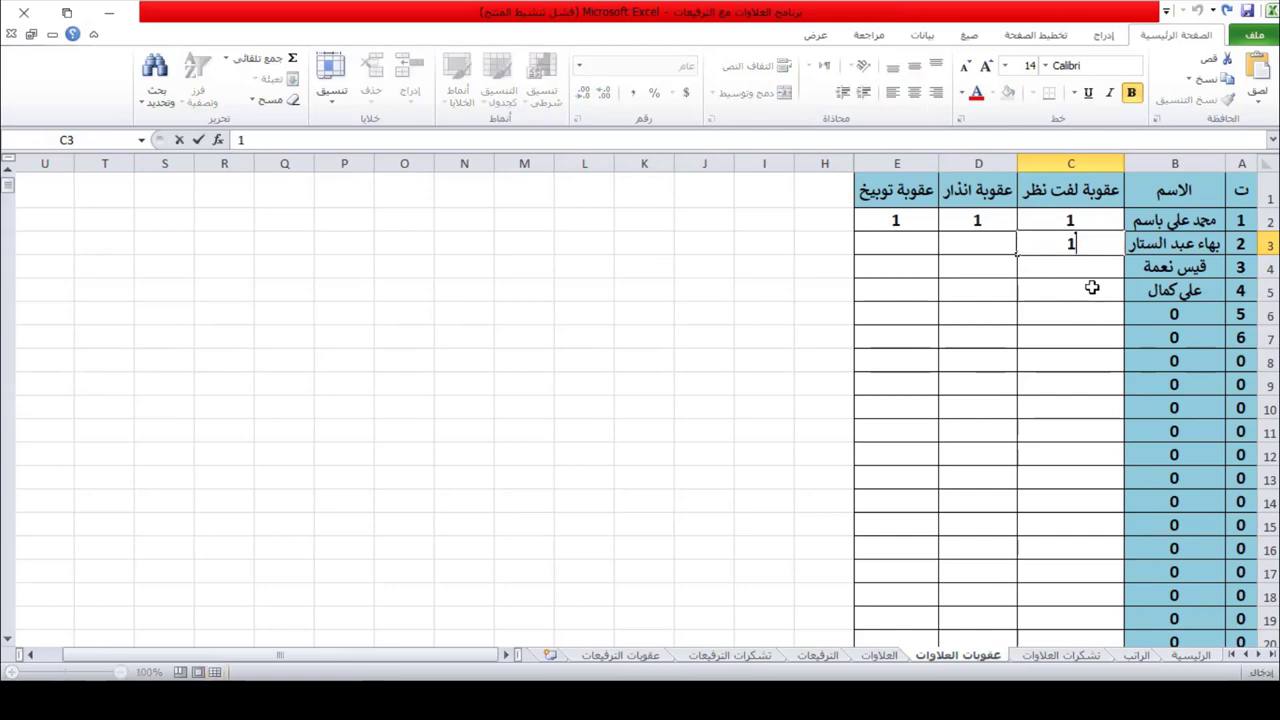
key(Return)
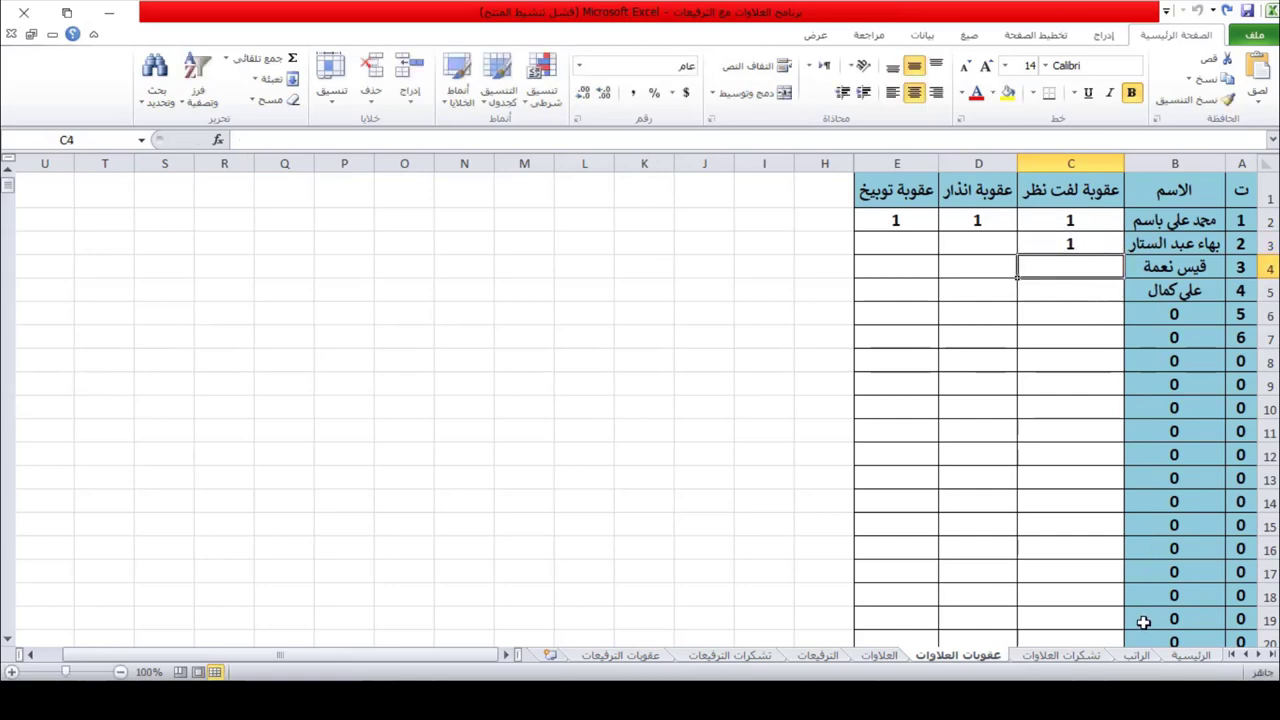
click(1135, 656)
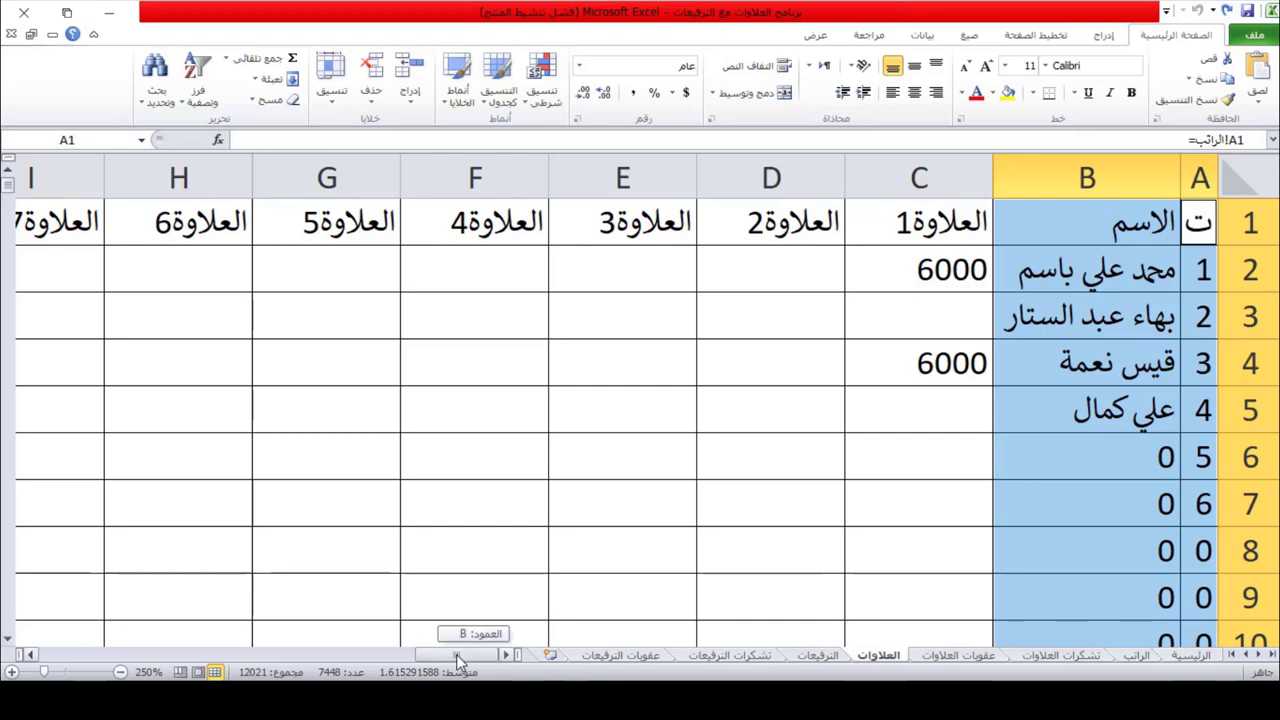
Look over the allowance columns on the العلاوات sheet and select the الشهادة column on the الترفيعات sheet.
drag(456, 654, 549, 675)
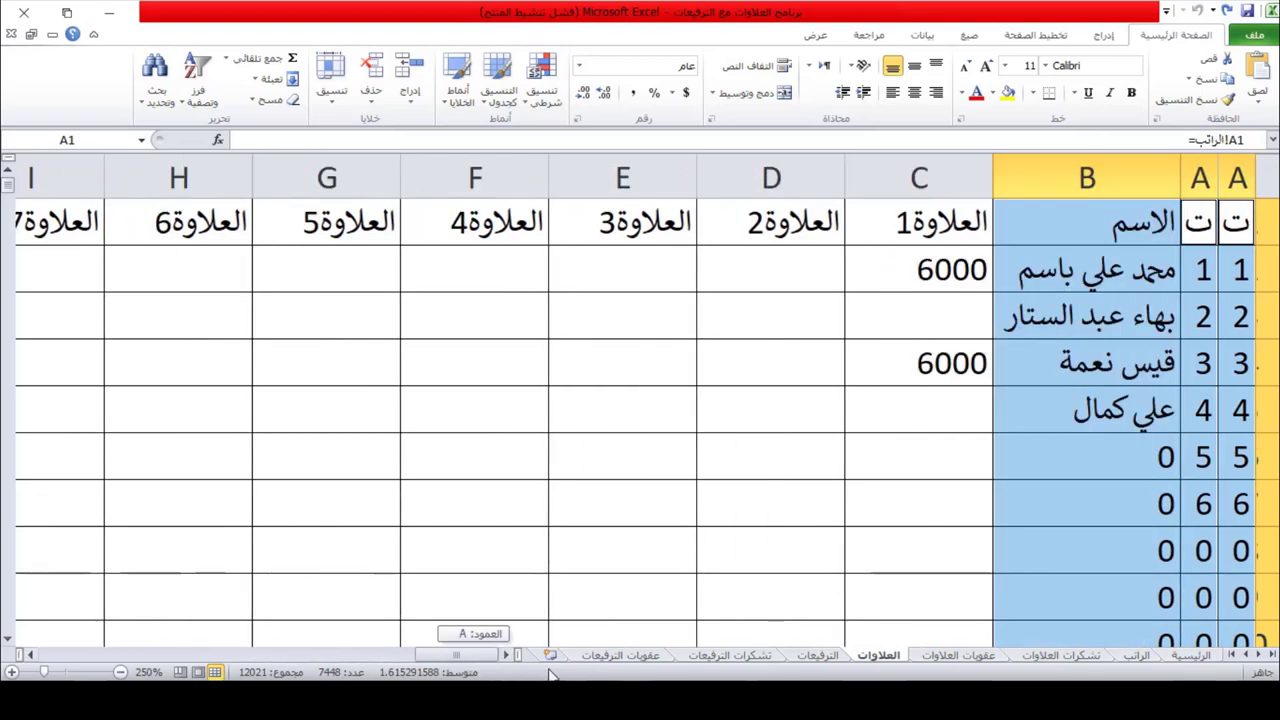
click(1136, 655)
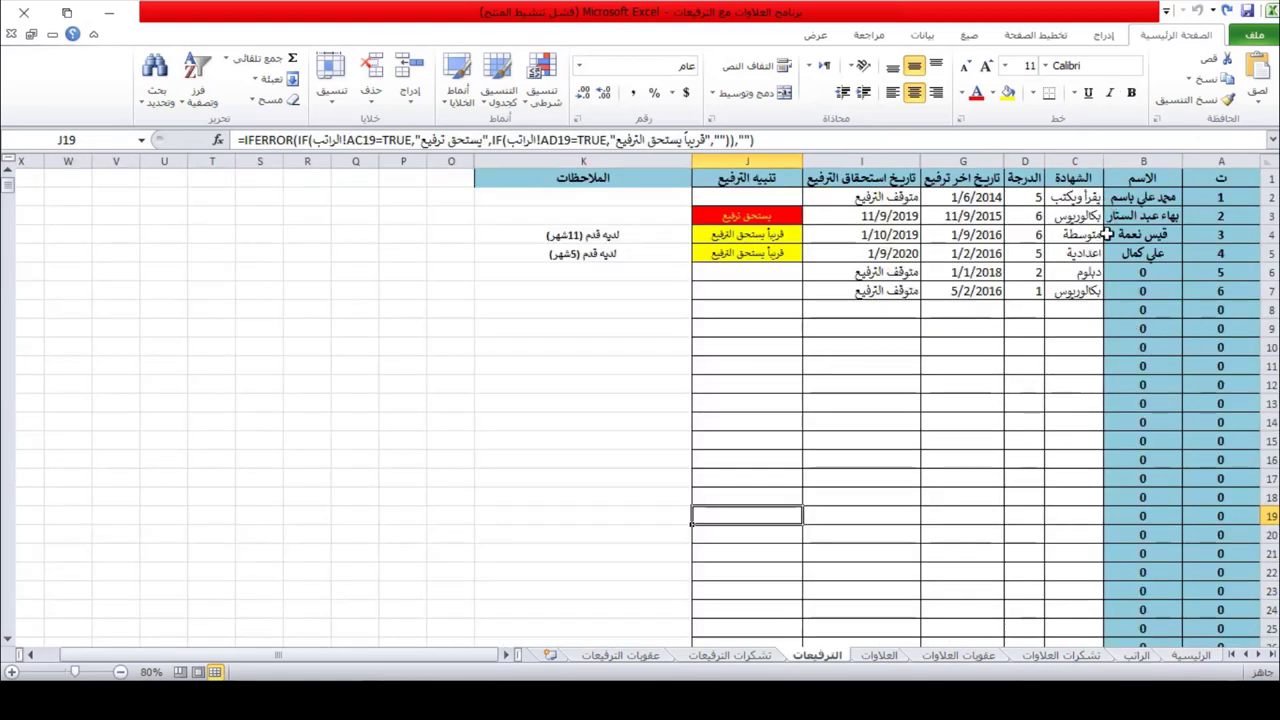
click(1090, 162)
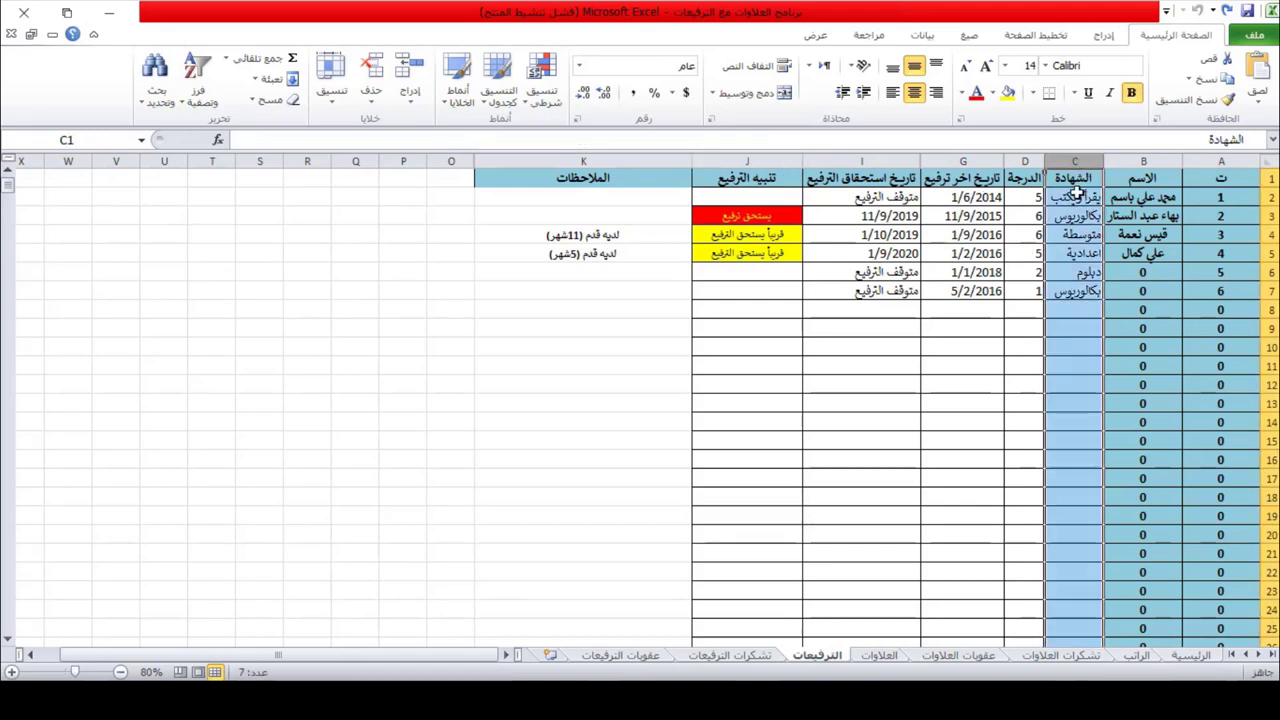
Look through the الترفيعات columns from الدرجة and تاريخ اخر ترفيع to تاريخ استحقاق الترفيع, تنبيه الترفيع and الملاحظات.
click(1023, 160)
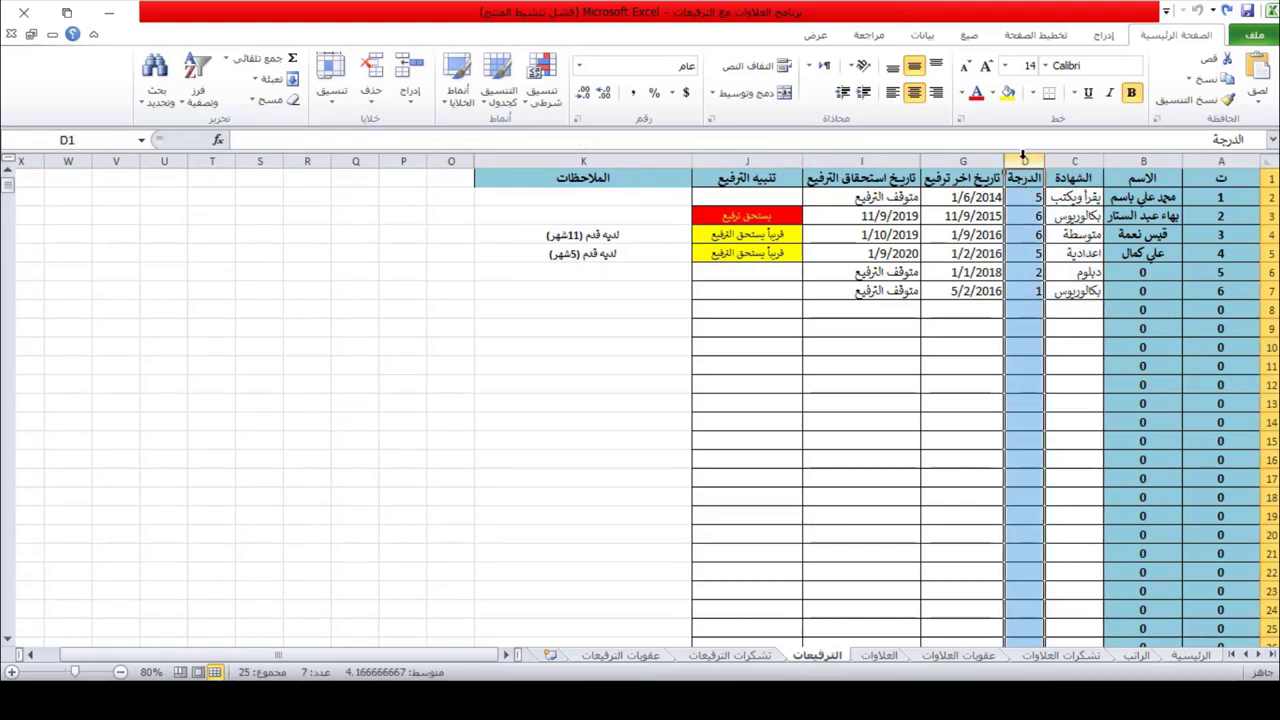
click(966, 160)
click(866, 160)
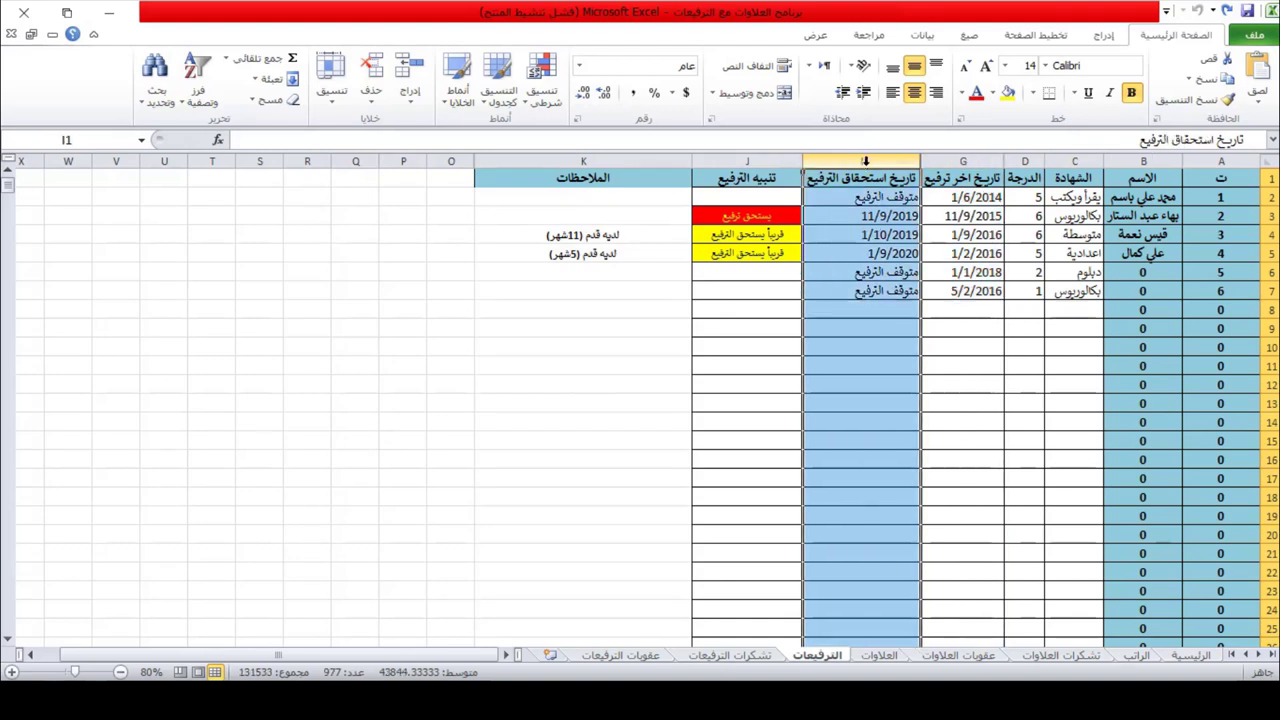
click(758, 161)
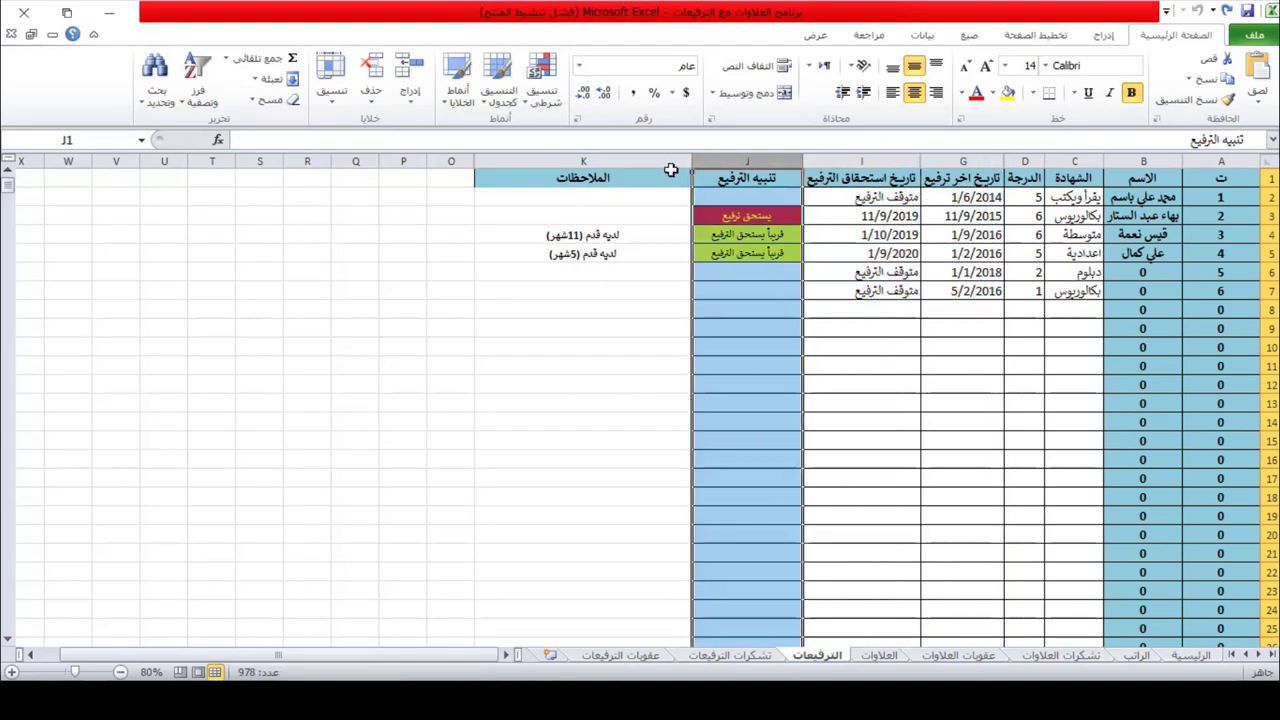
click(570, 161)
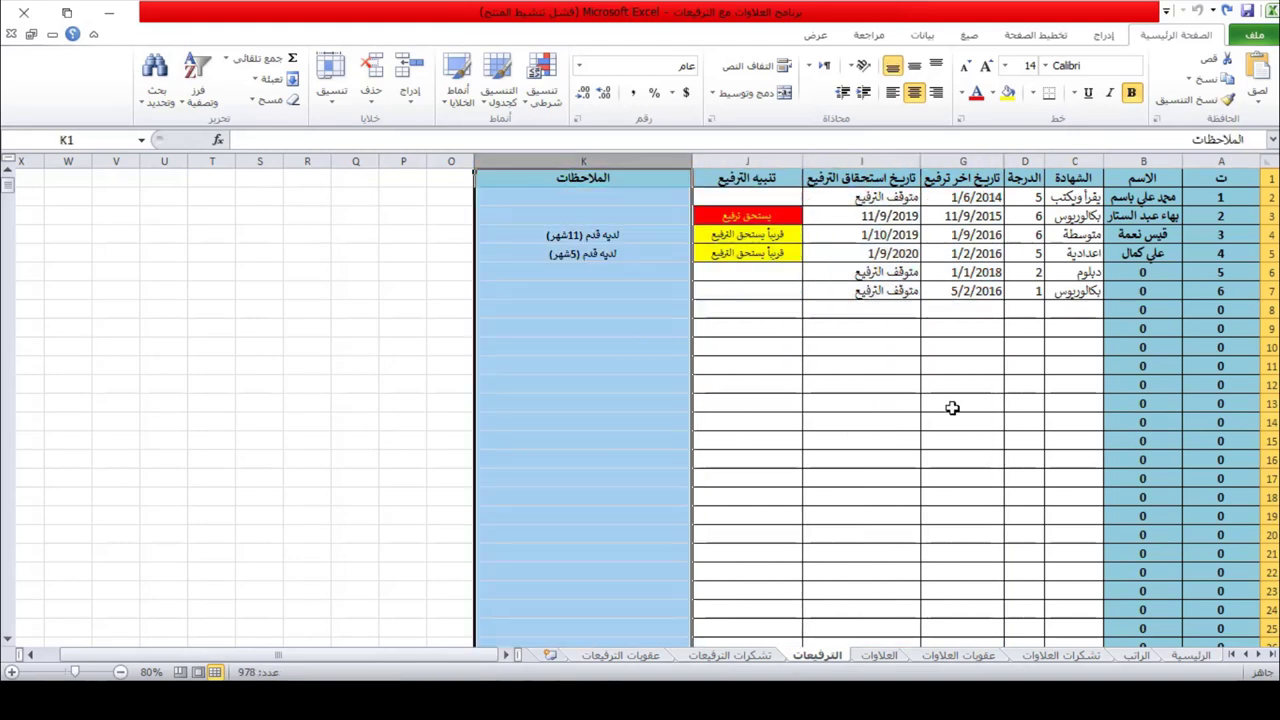
Examine the filled entries in rows 2 to 7 of الترفيعات: certificates, last promotion dates, the J3 alert, notes and due dates.
drag(1077, 198, 1068, 290)
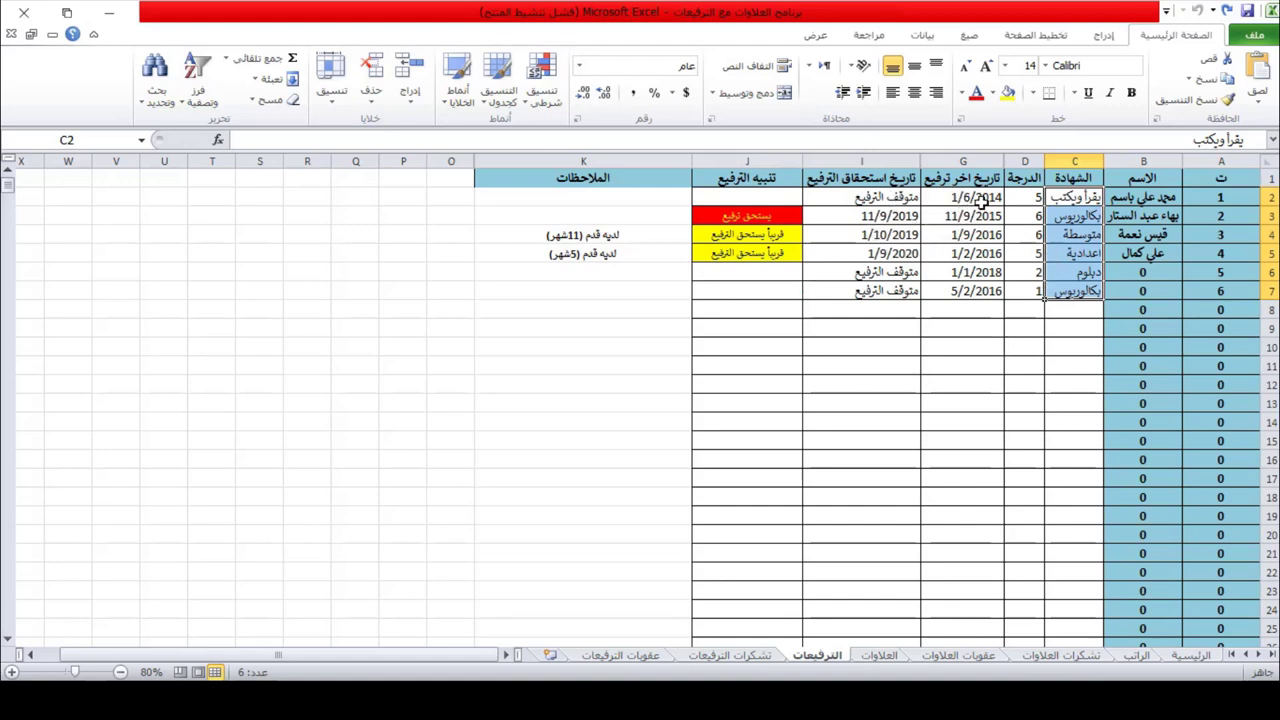
drag(965, 198, 960, 289)
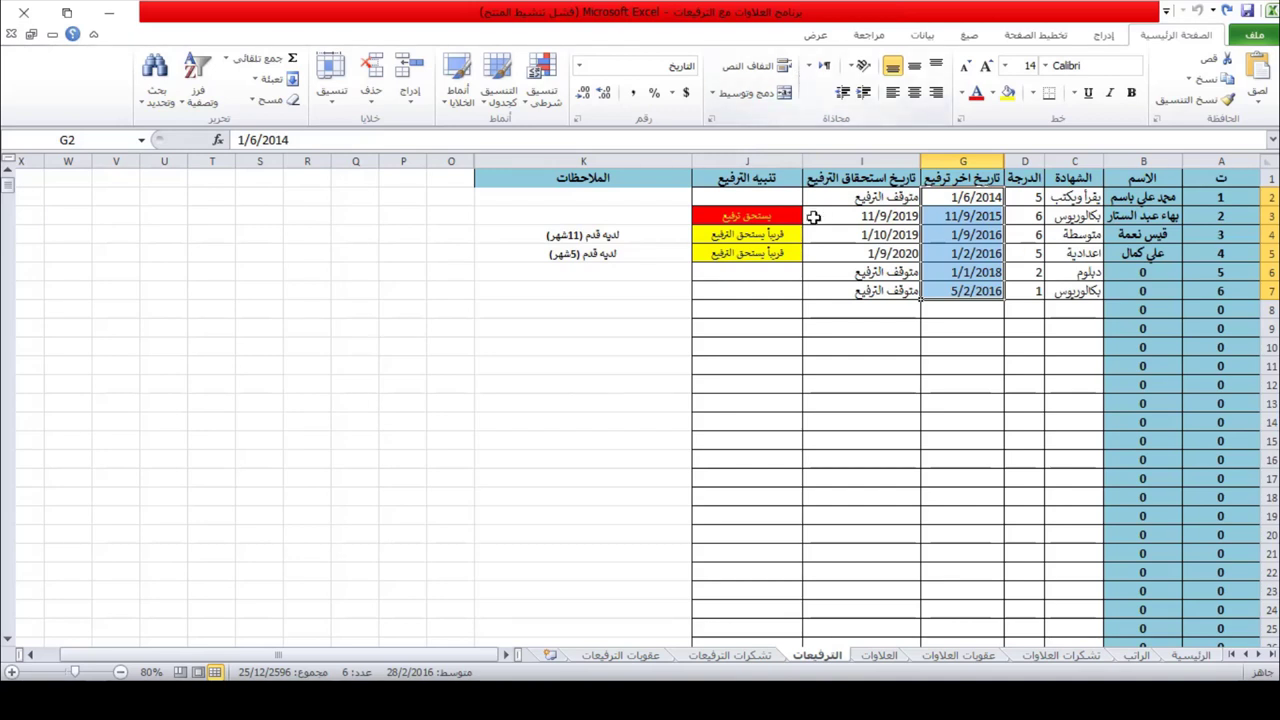
click(774, 218)
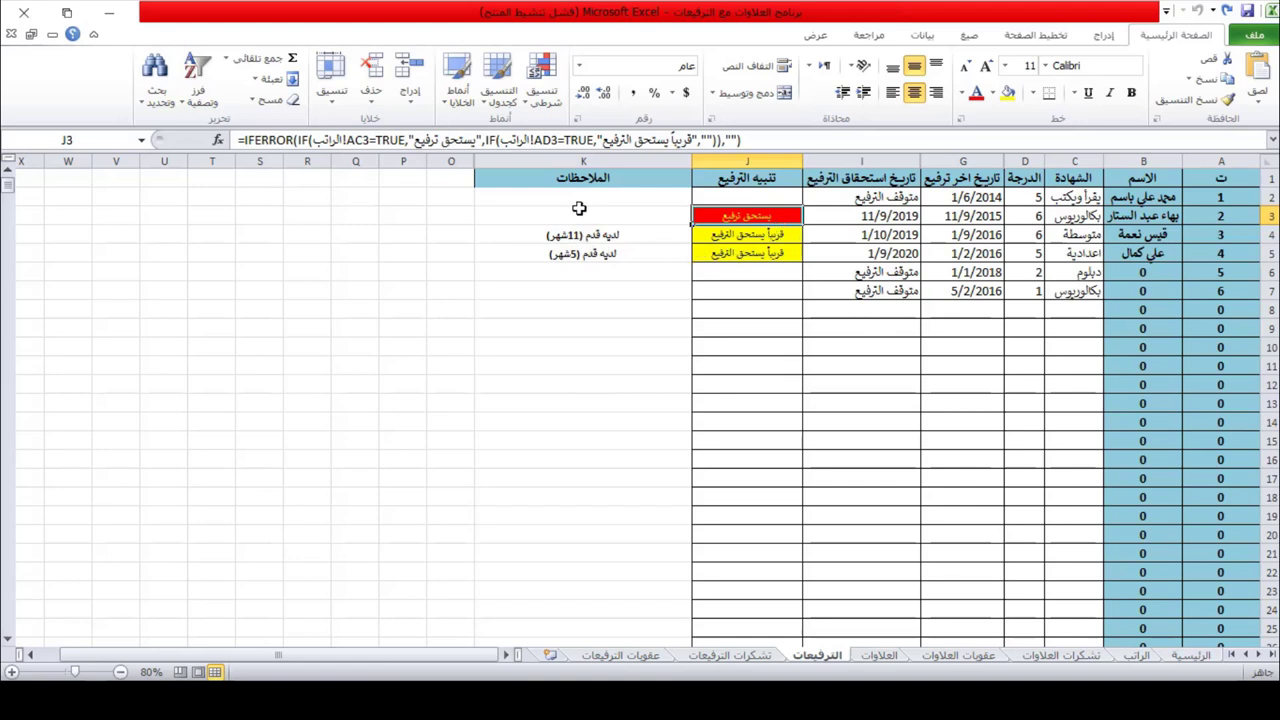
drag(578, 200, 583, 300)
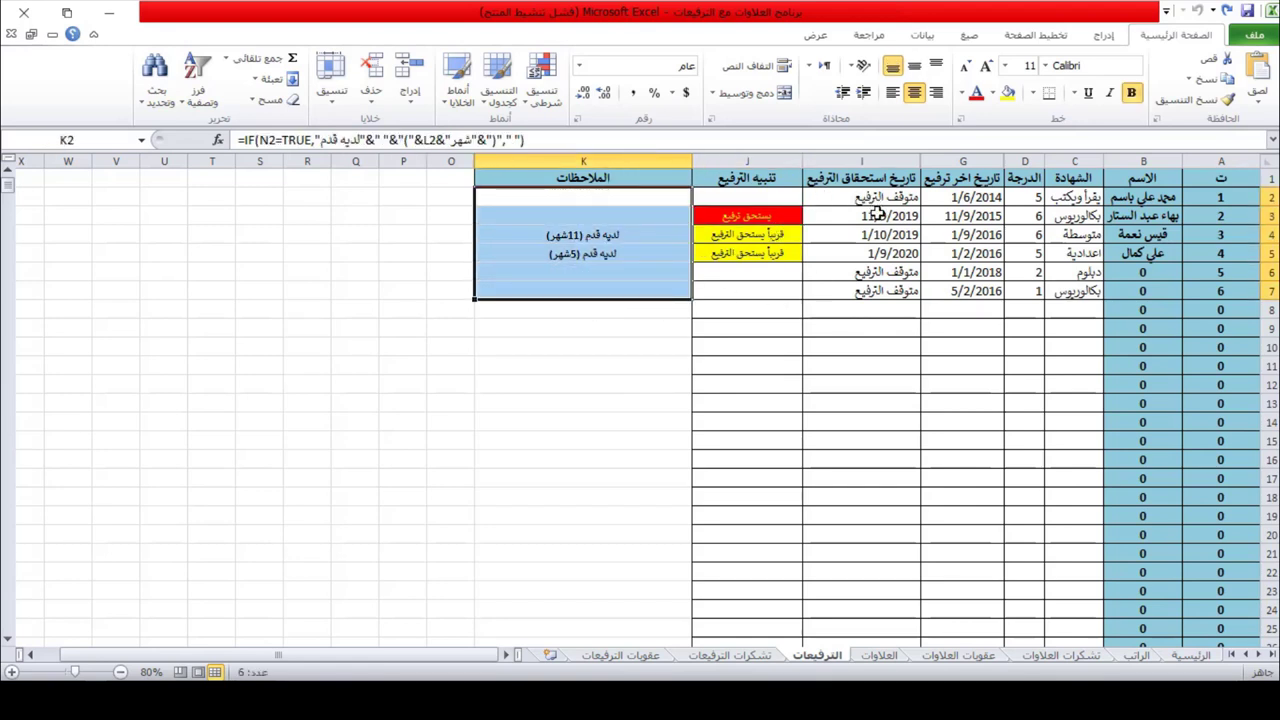
drag(877, 214, 866, 288)
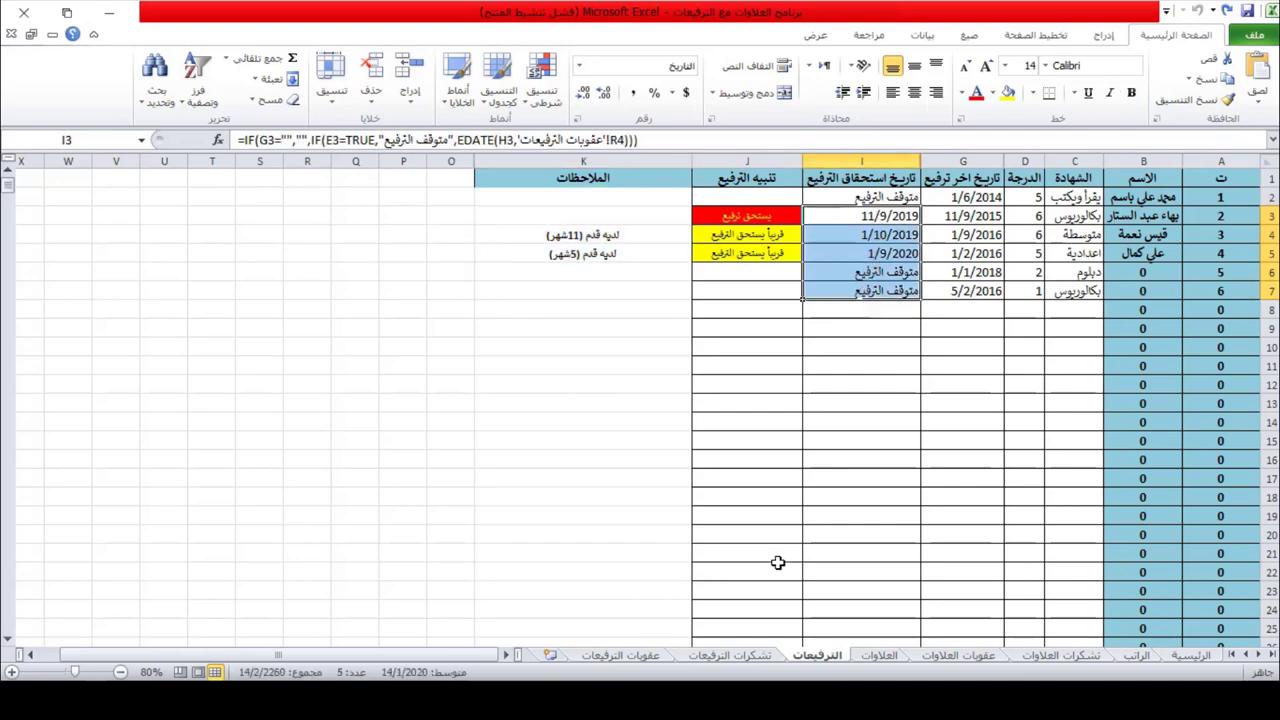
Glance at the two promotion thank-you and penalty sheets, and examine the five yearly thank-you columns and C3 on تشكرات الترفيعات.
click(761, 656)
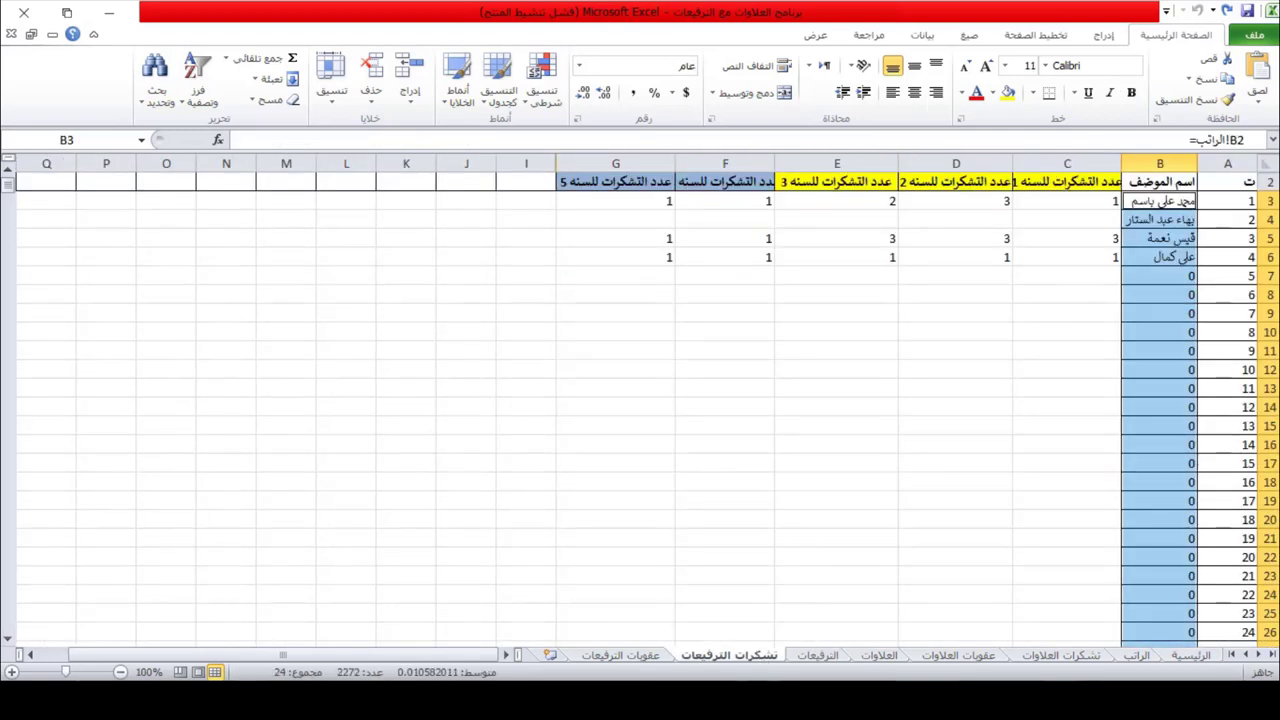
click(645, 661)
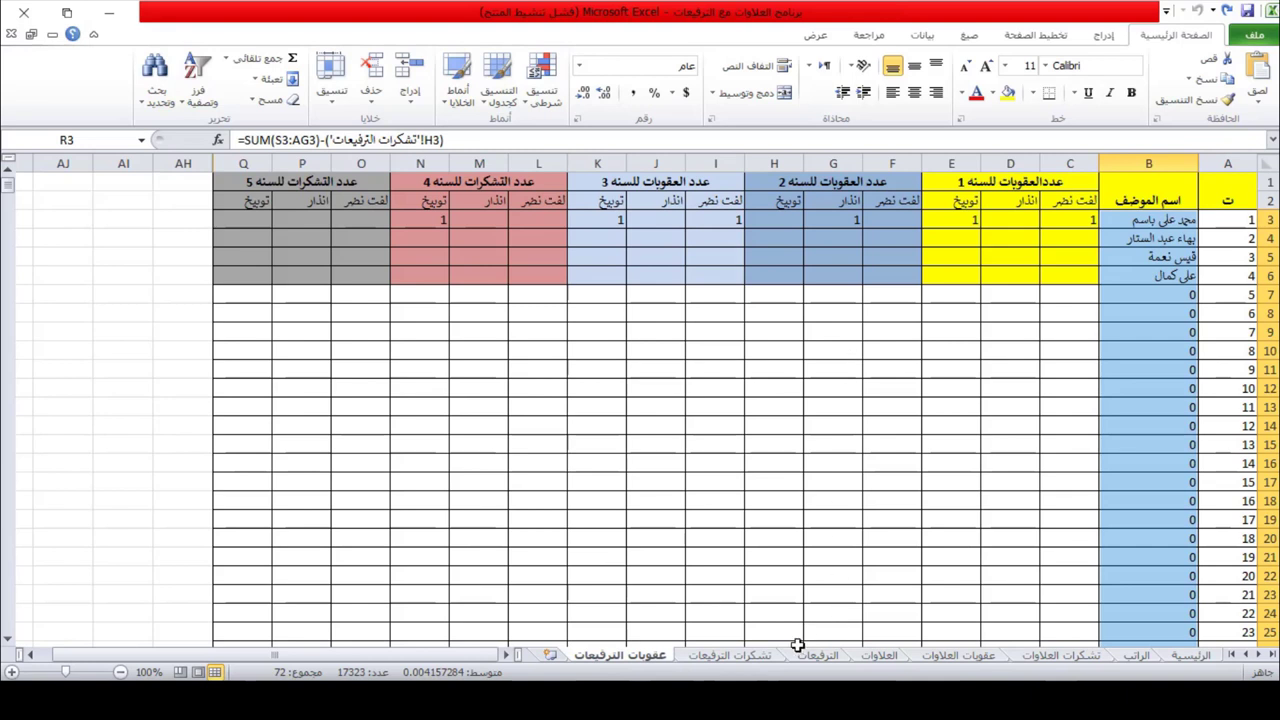
click(758, 656)
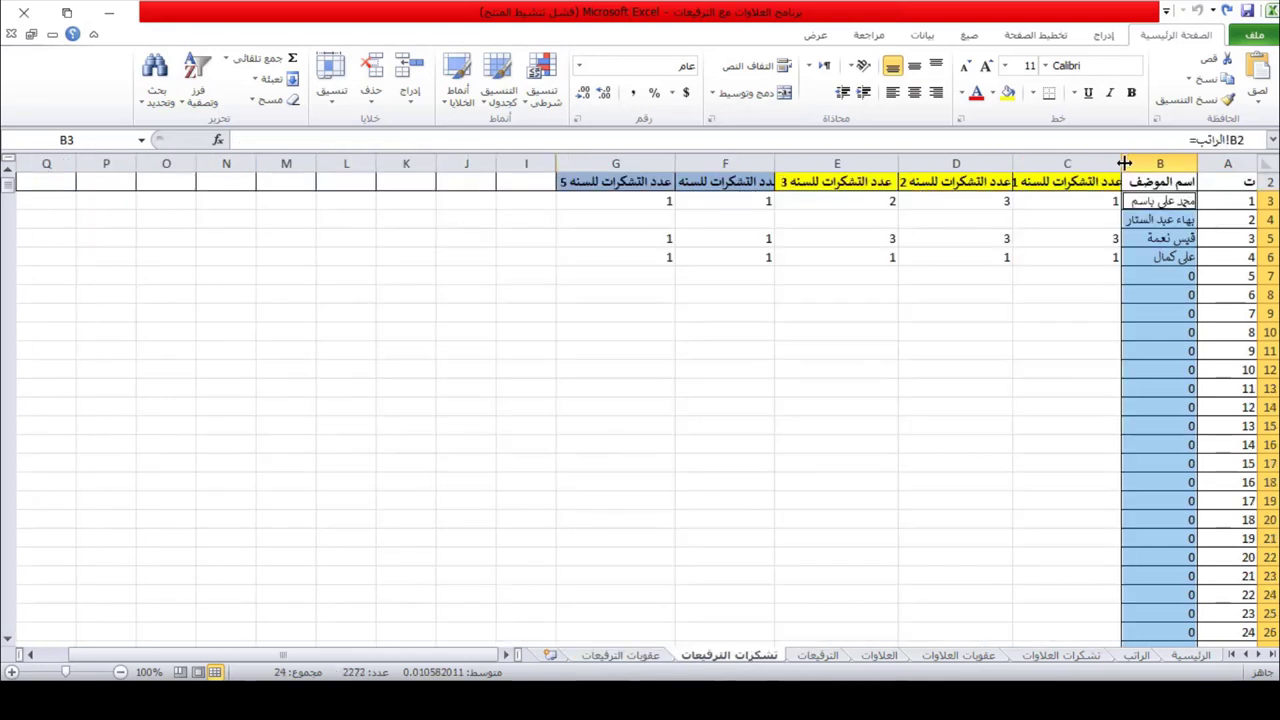
drag(1092, 163, 658, 175)
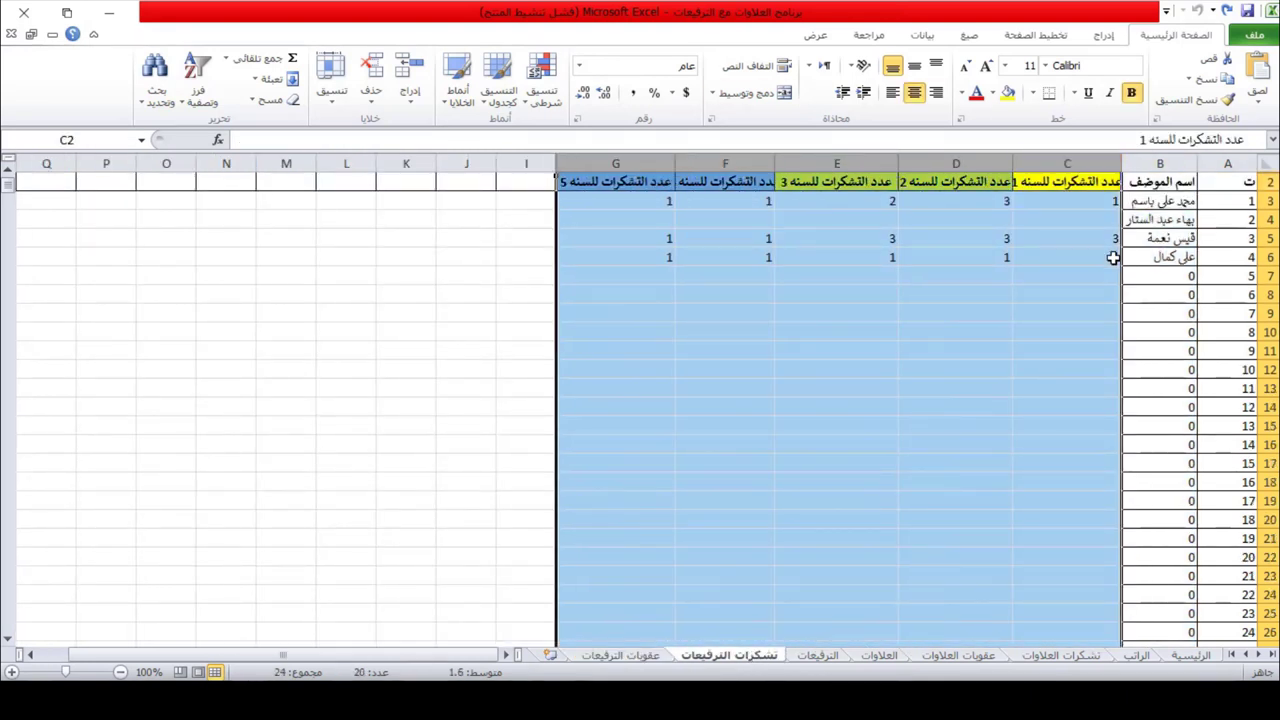
click(1083, 202)
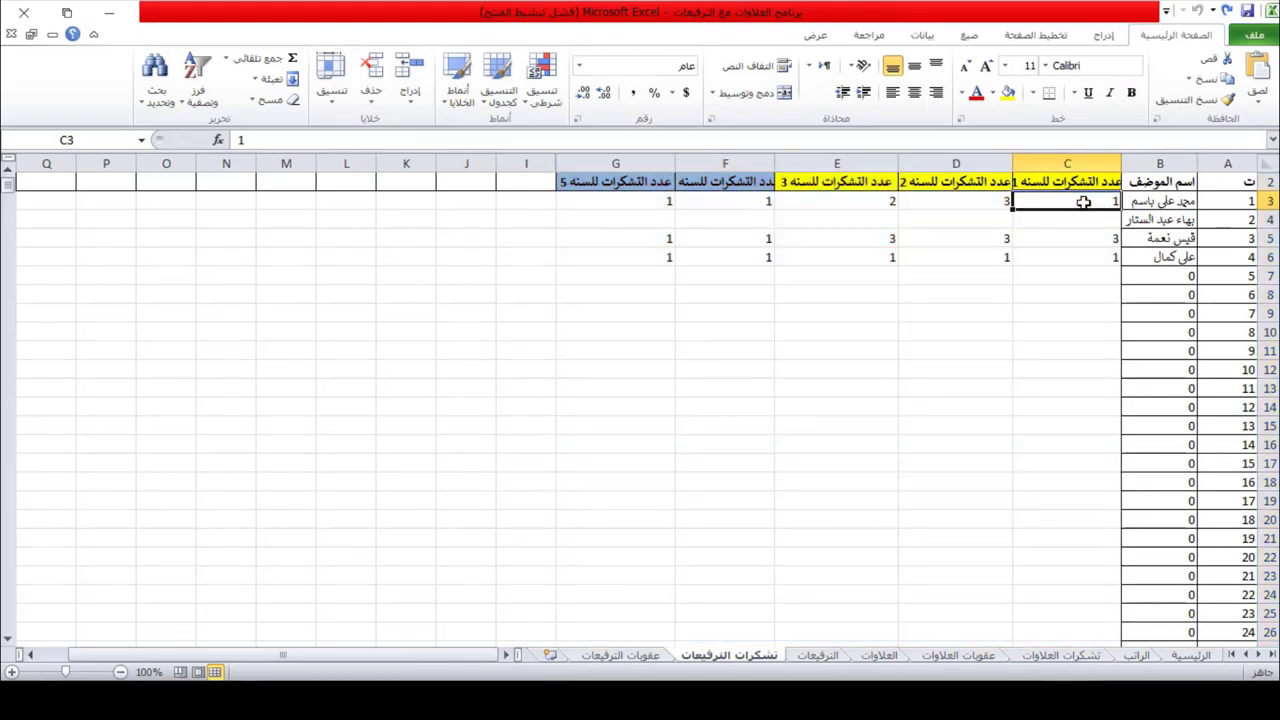
Examine the penalty columns for years 1 to 5 and their rows 3 to 6 on عقوبات الترفيعات, and return to الراتب.
key(ctrl+Page_Down)
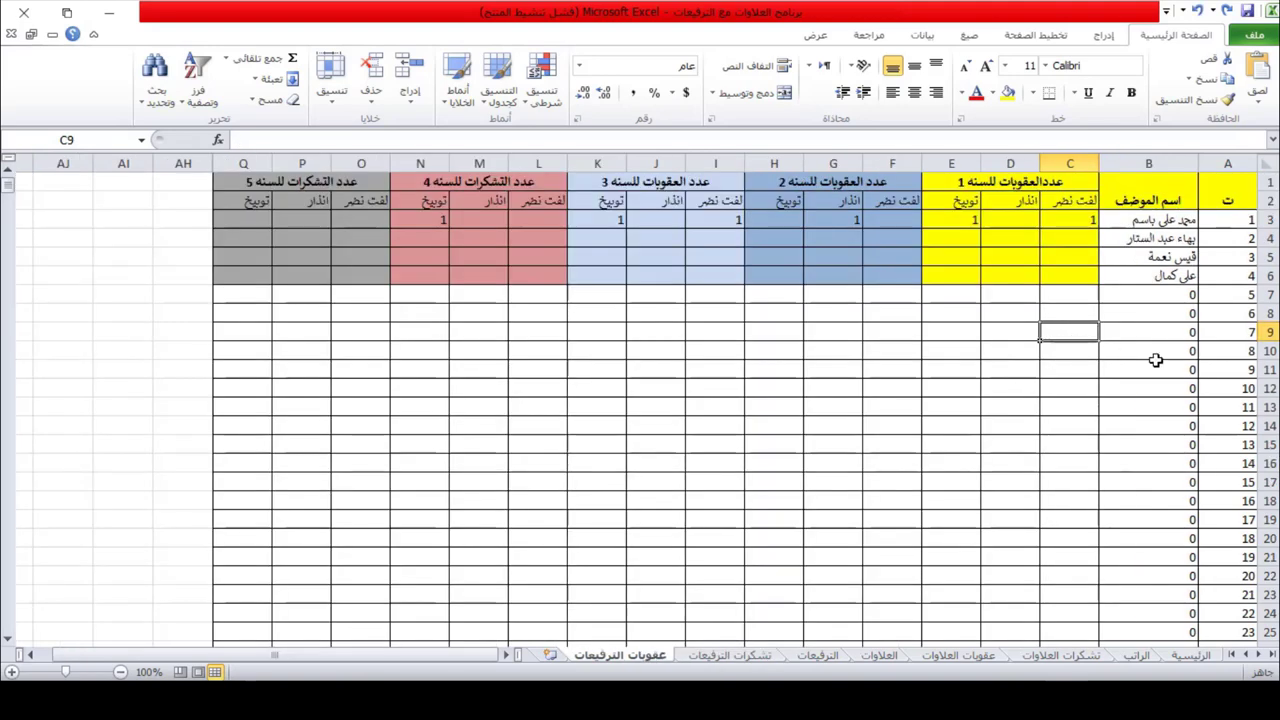
drag(1070, 163, 254, 168)
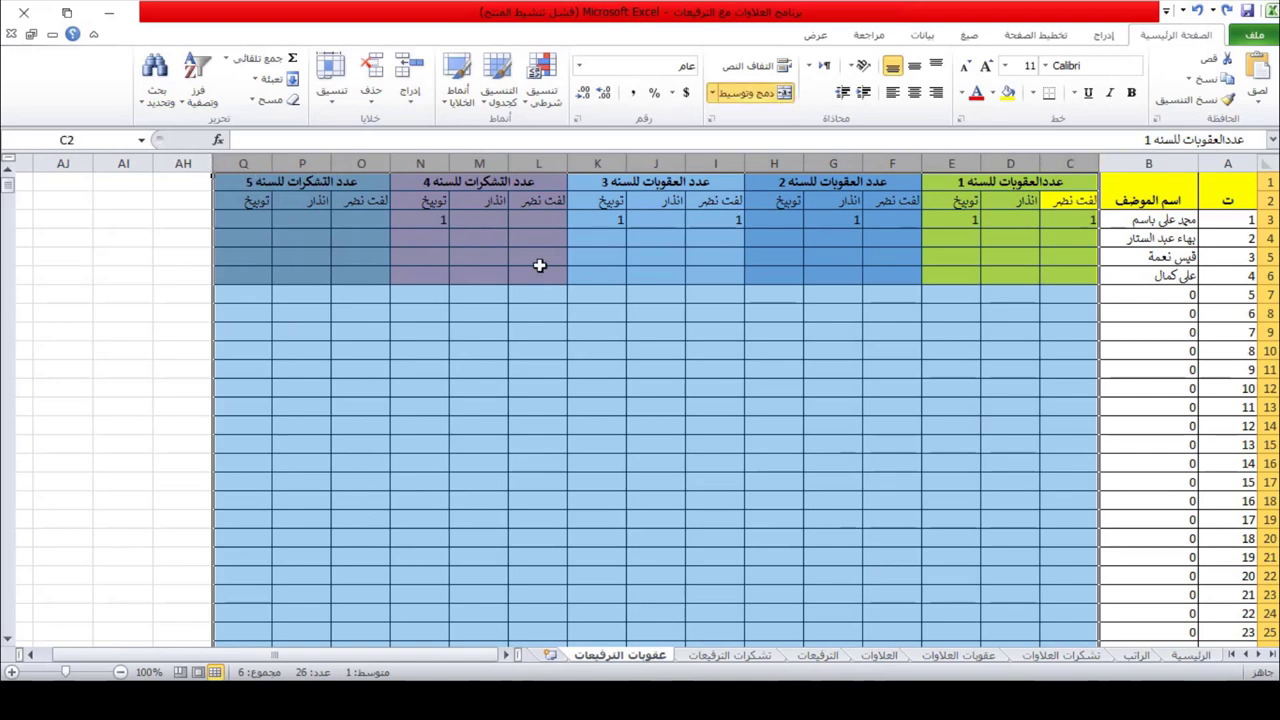
click(1072, 219)
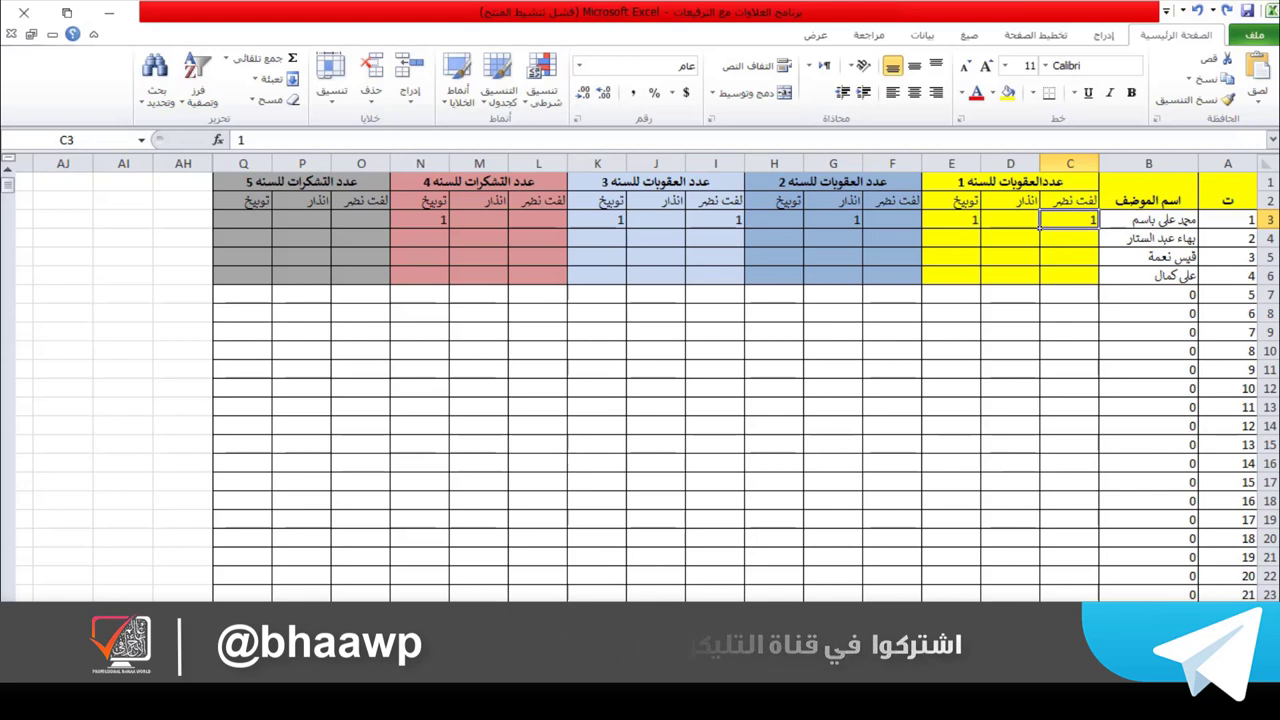
drag(268, 218, 1080, 279)
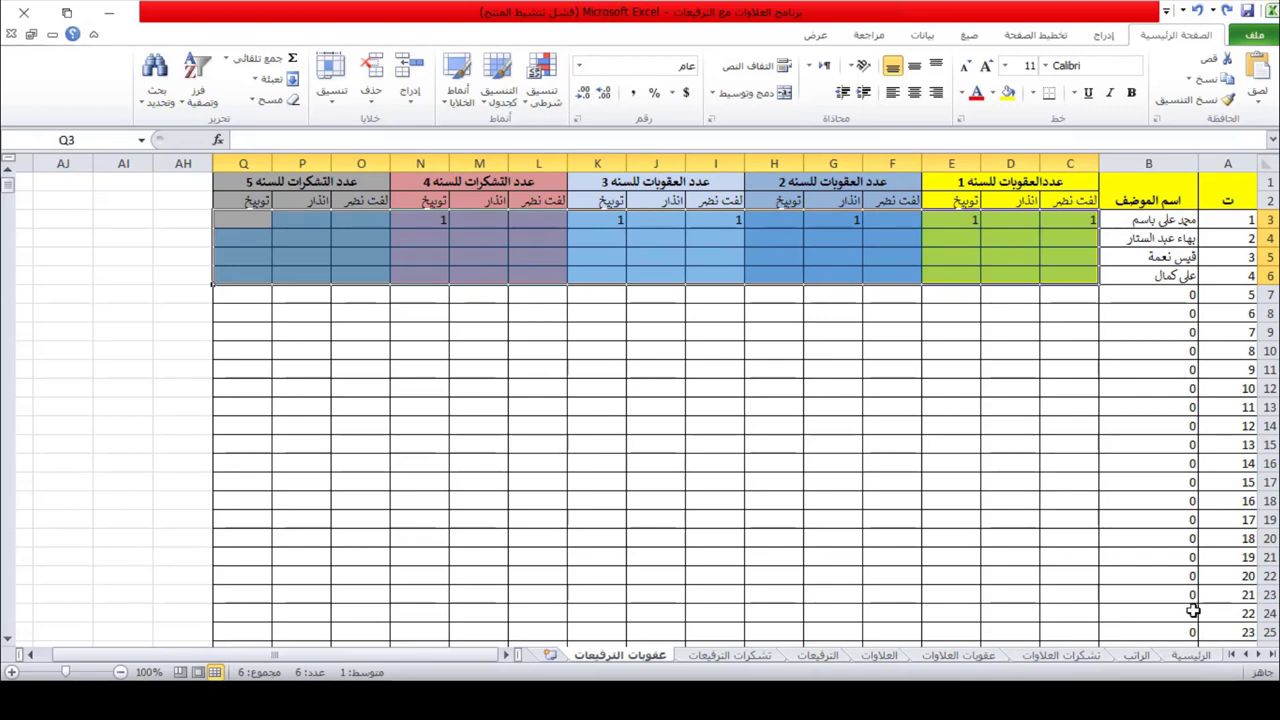
click(1020, 420)
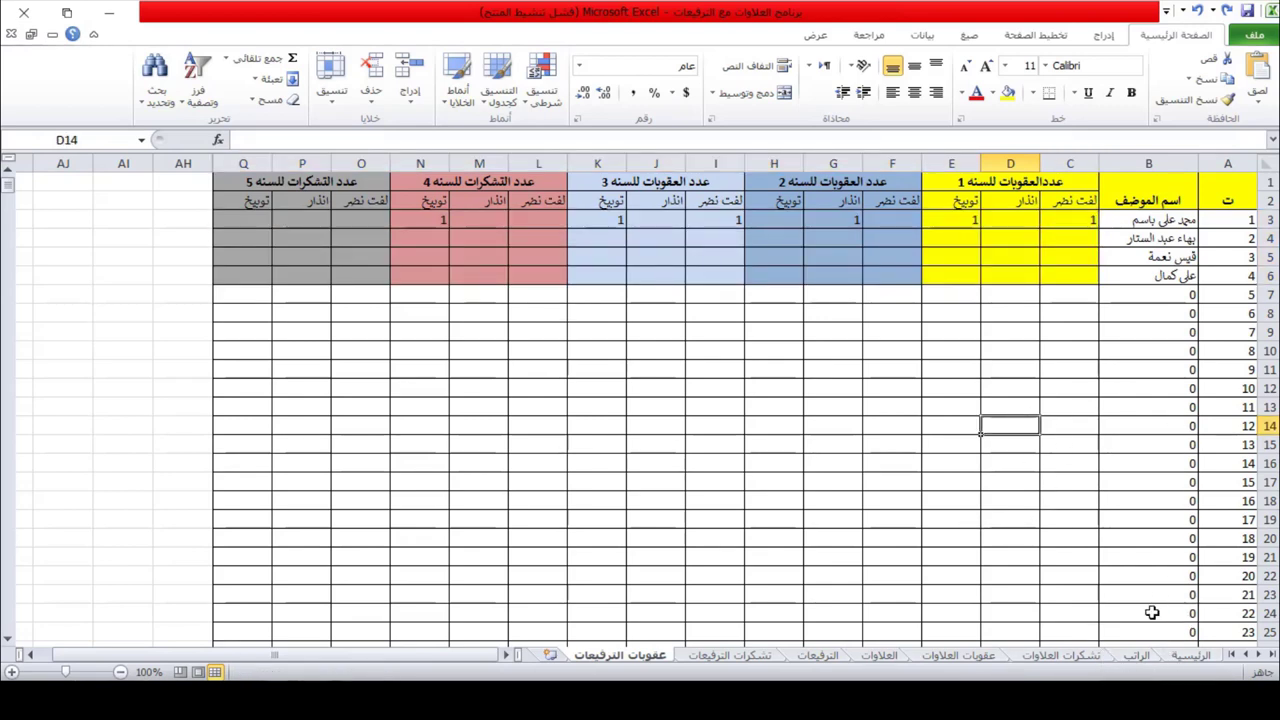
click(1135, 655)
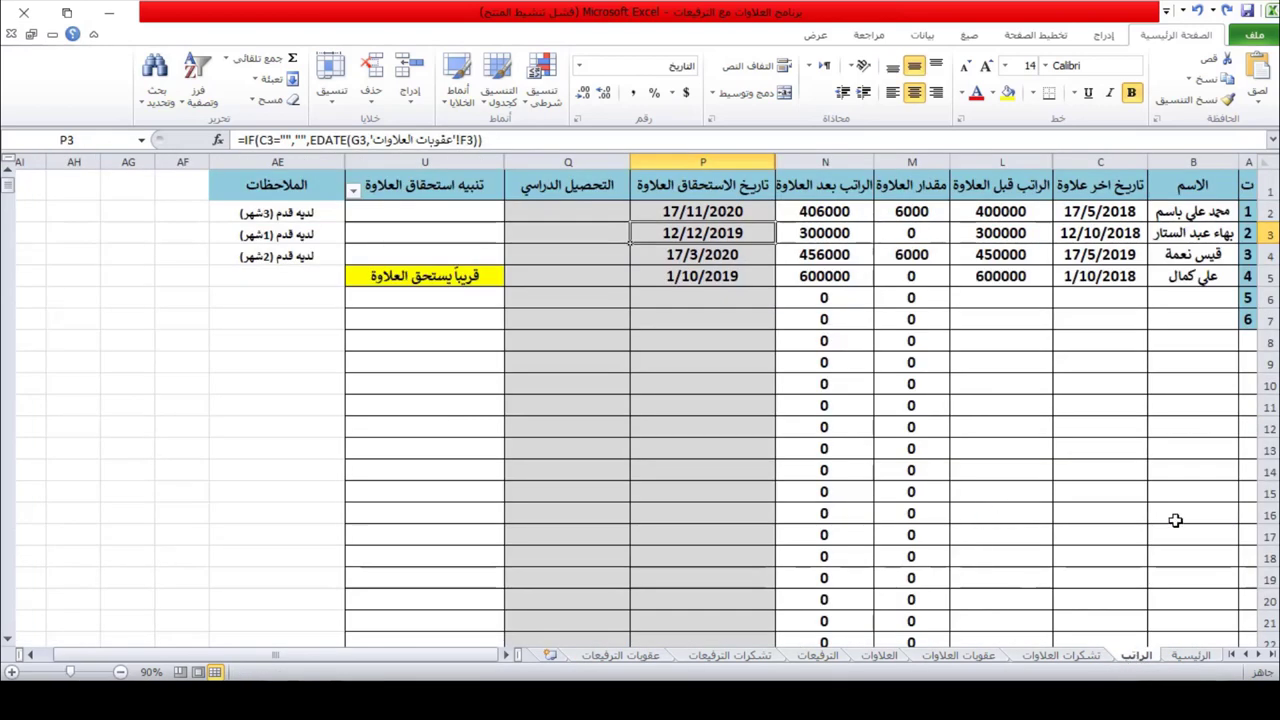